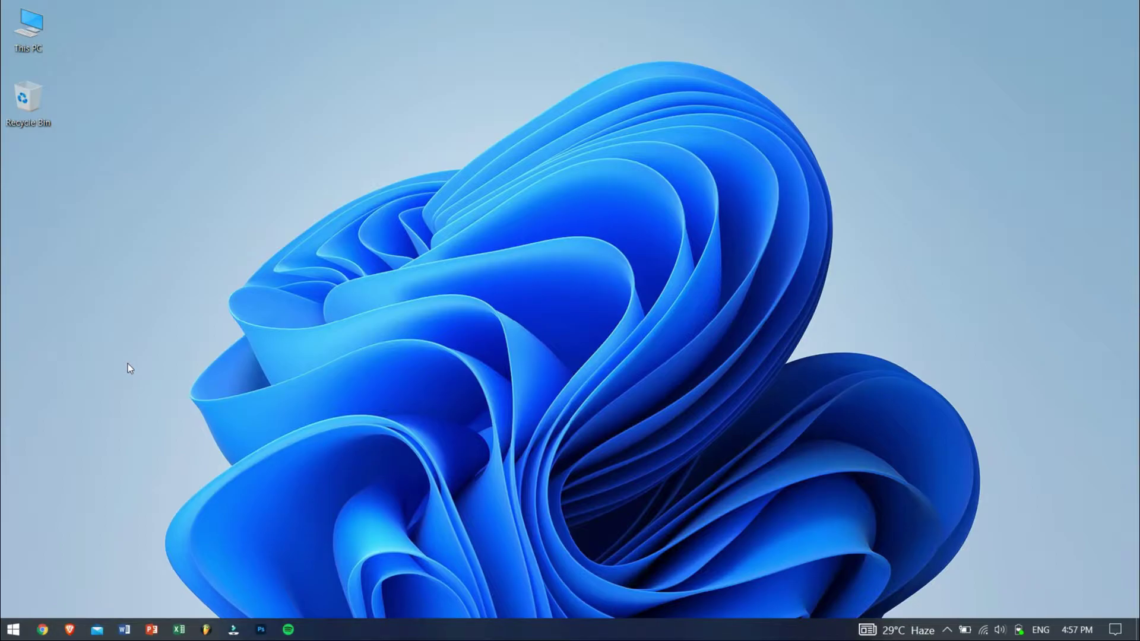
# Step: Launch Word, open the recovered Farmer Bills.docx from Show Recovered Files, and scroll through it
pyautogui.click(123, 630)
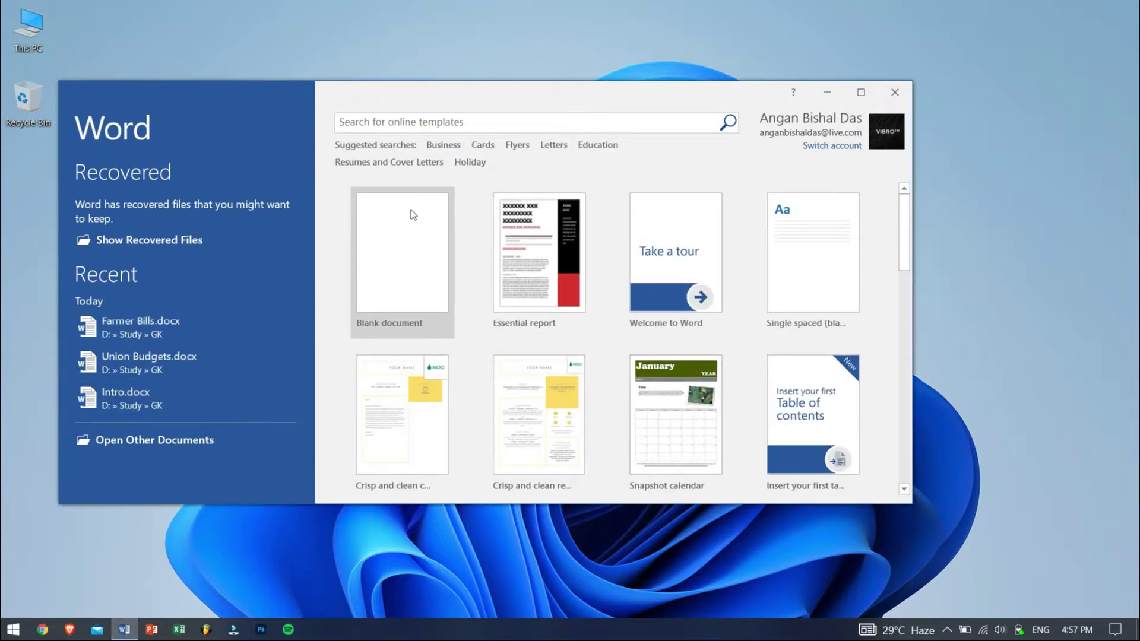
pyautogui.click(172, 243)
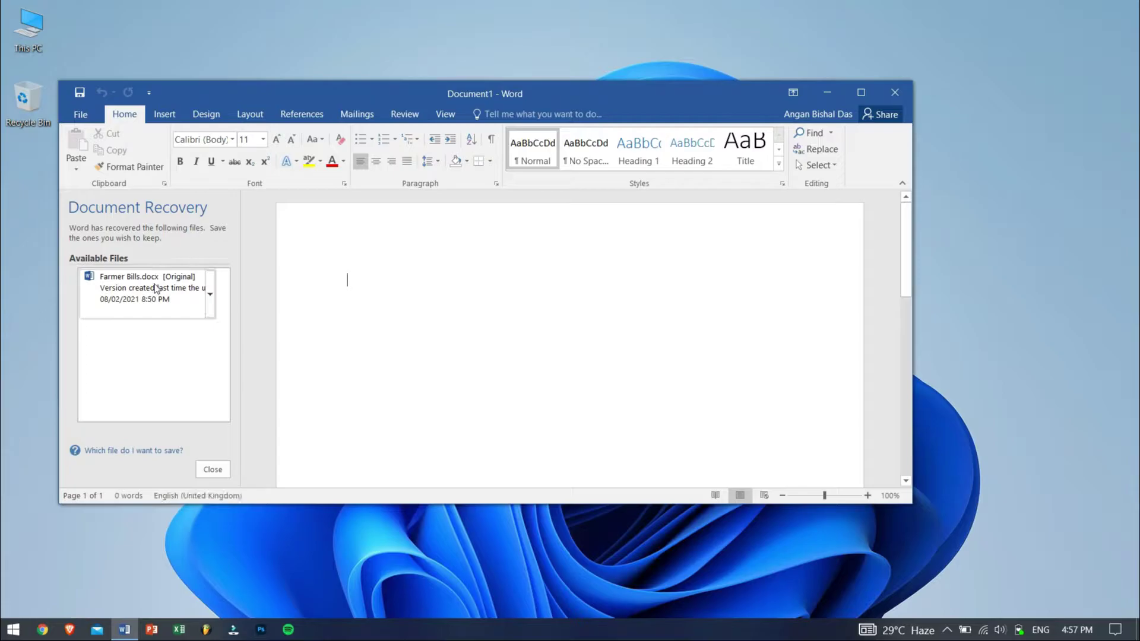
pyautogui.click(156, 289)
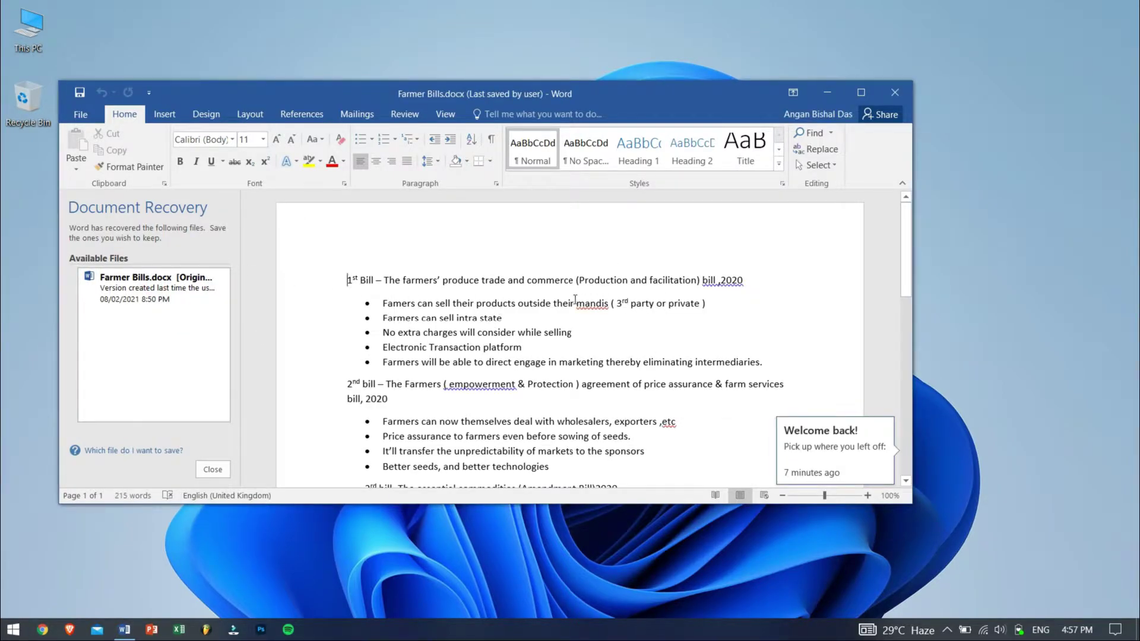
pyautogui.scroll(-9, 570, 299)
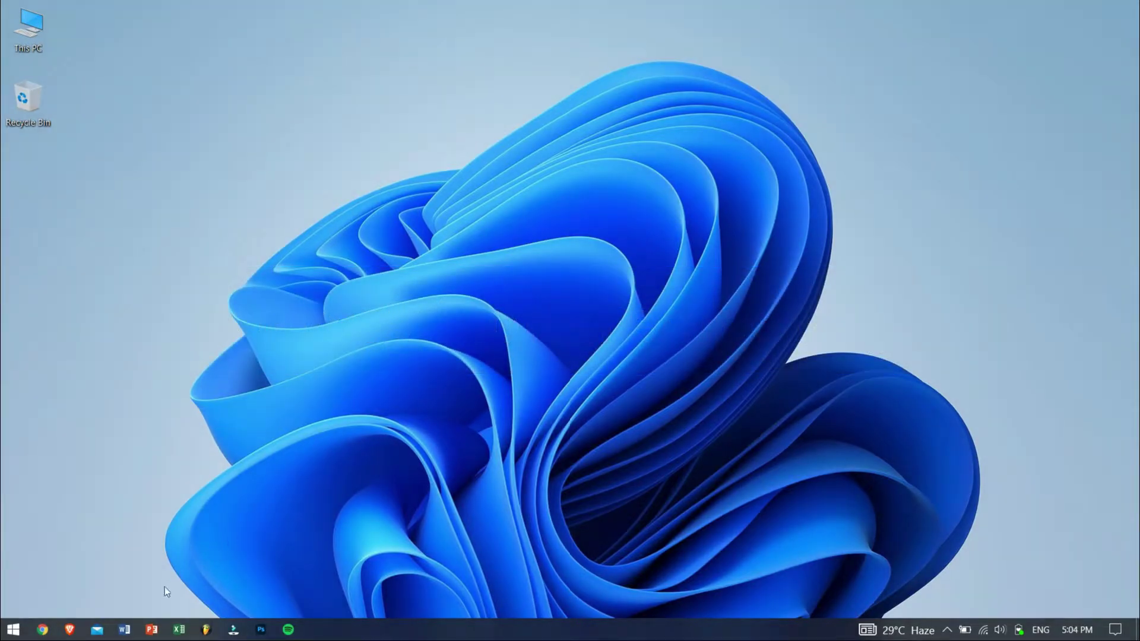
# Step: From a new blank document, open 'AutoRecovery save of Document1.asd' through Recover Unsaved Documents
pyautogui.click(123, 630)
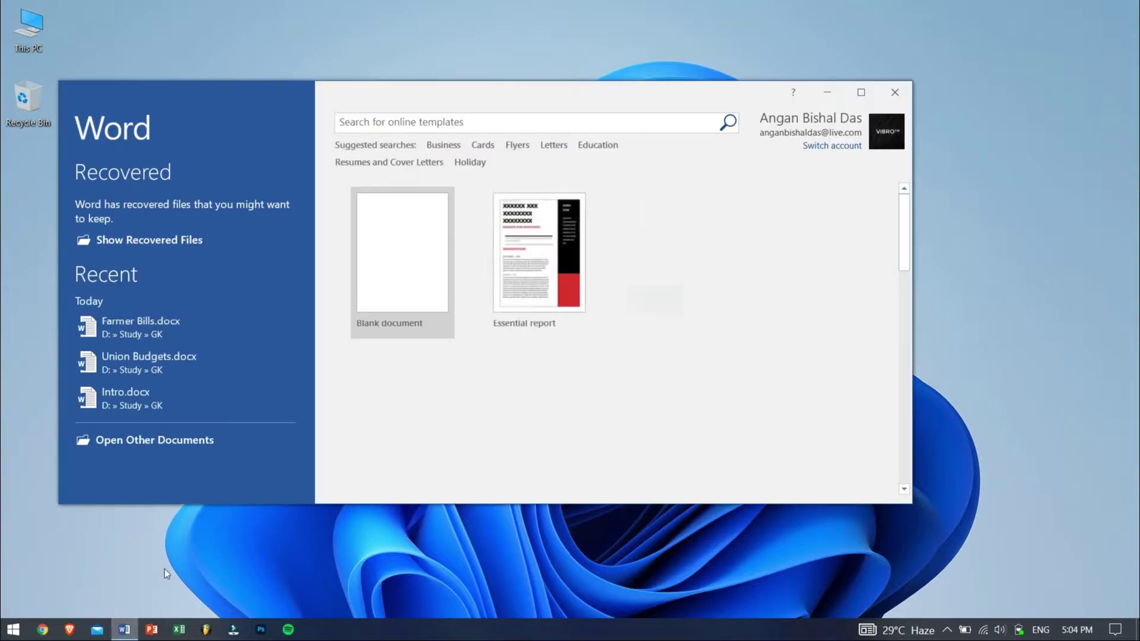
pyautogui.click(388, 281)
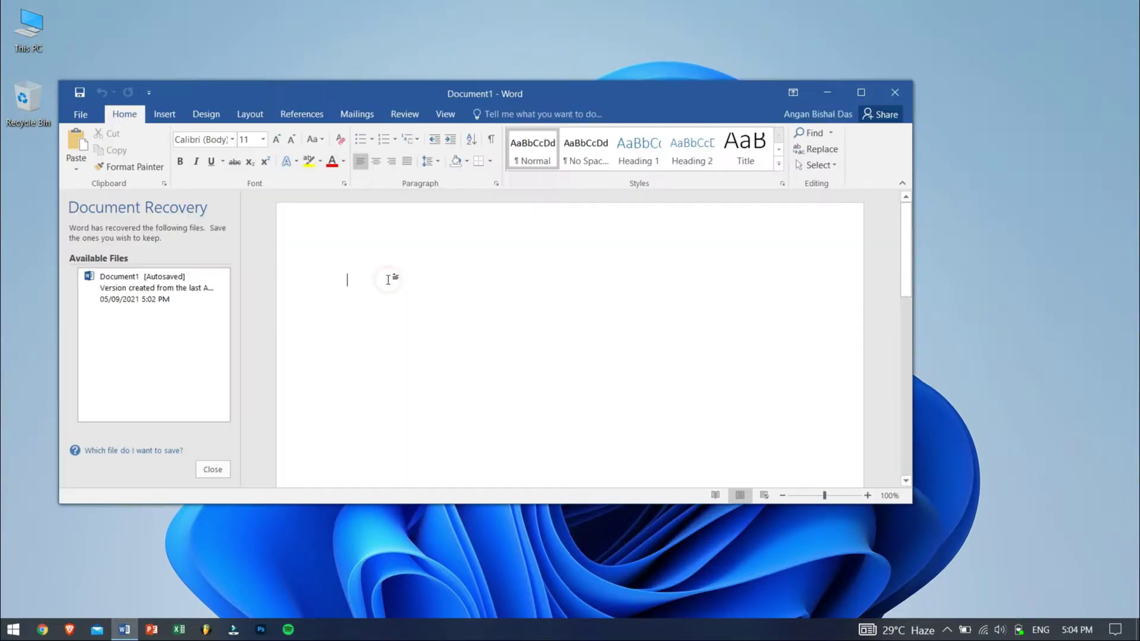
pyautogui.click(75, 114)
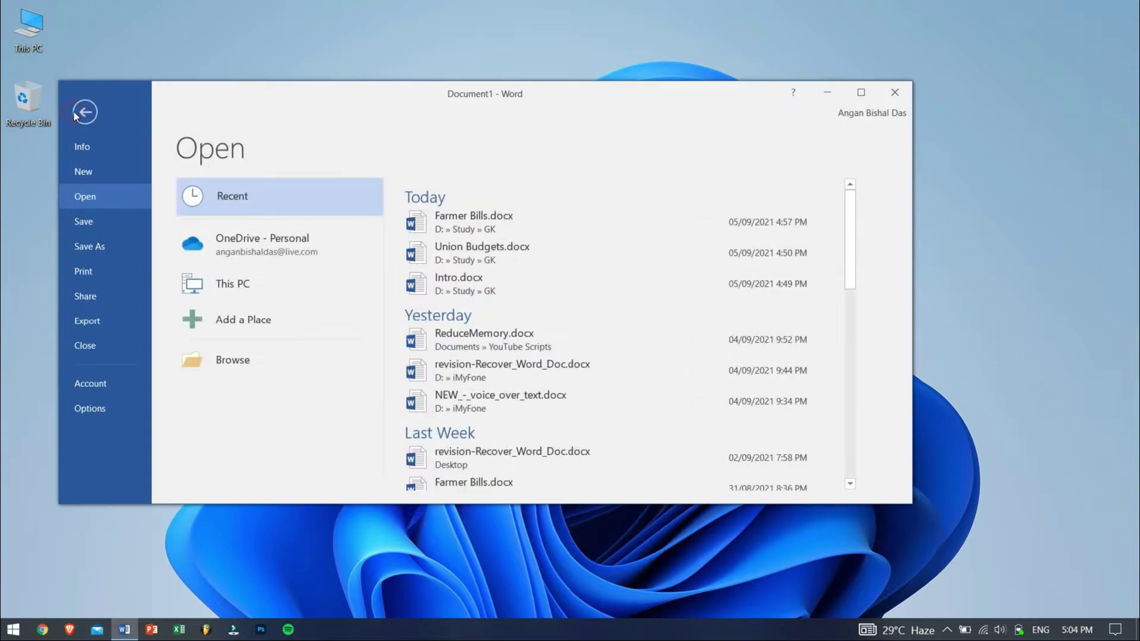
pyautogui.click(94, 153)
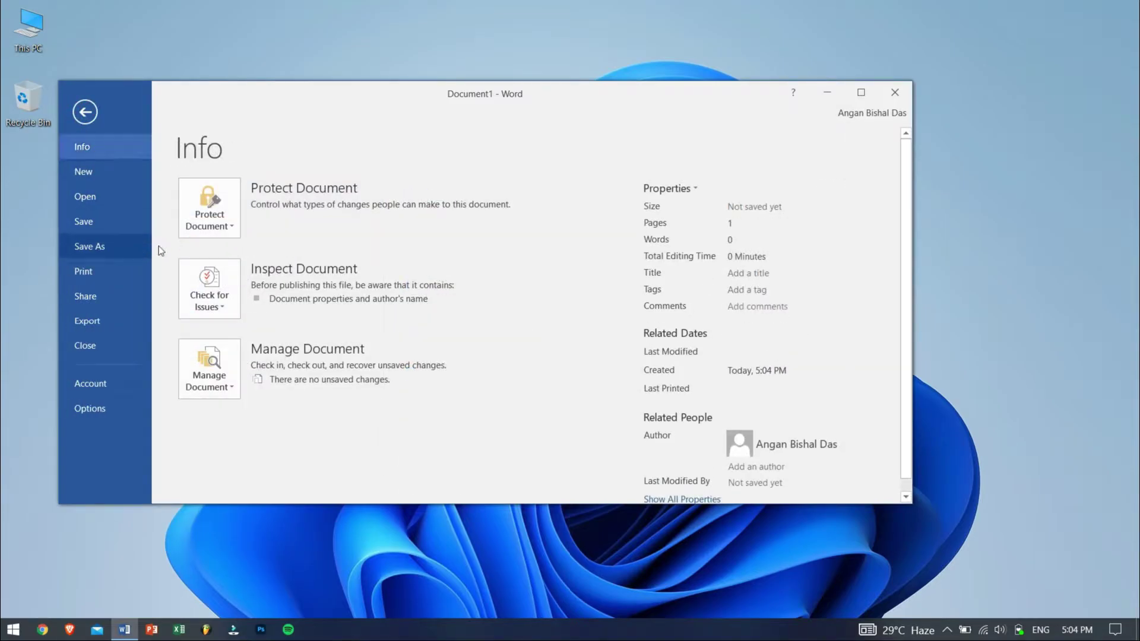
pyautogui.click(217, 363)
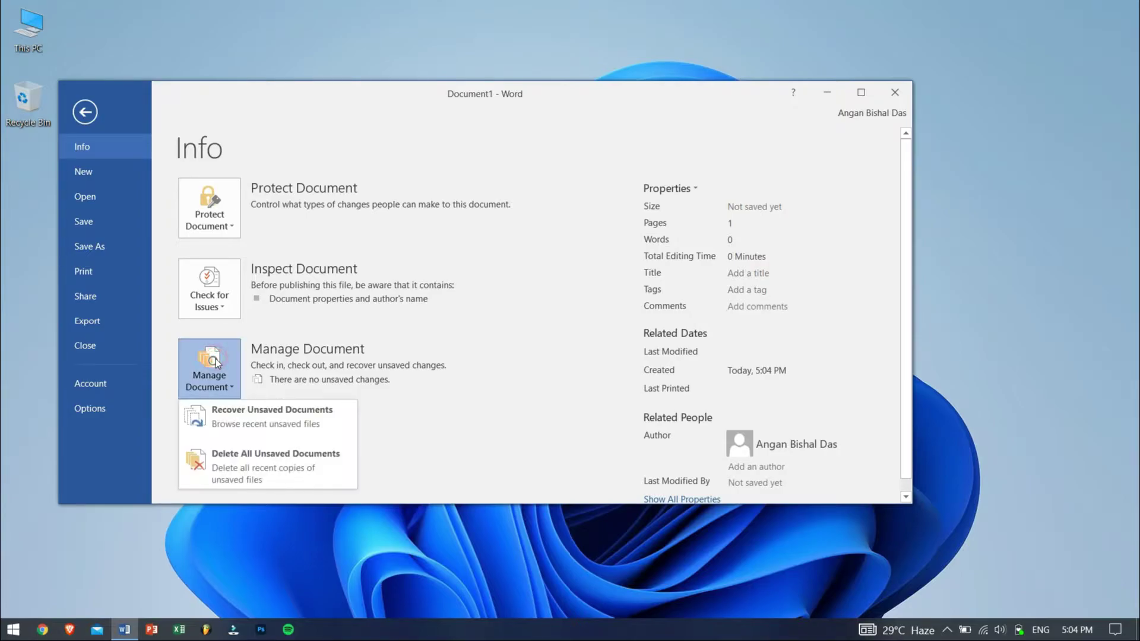
pyautogui.click(272, 422)
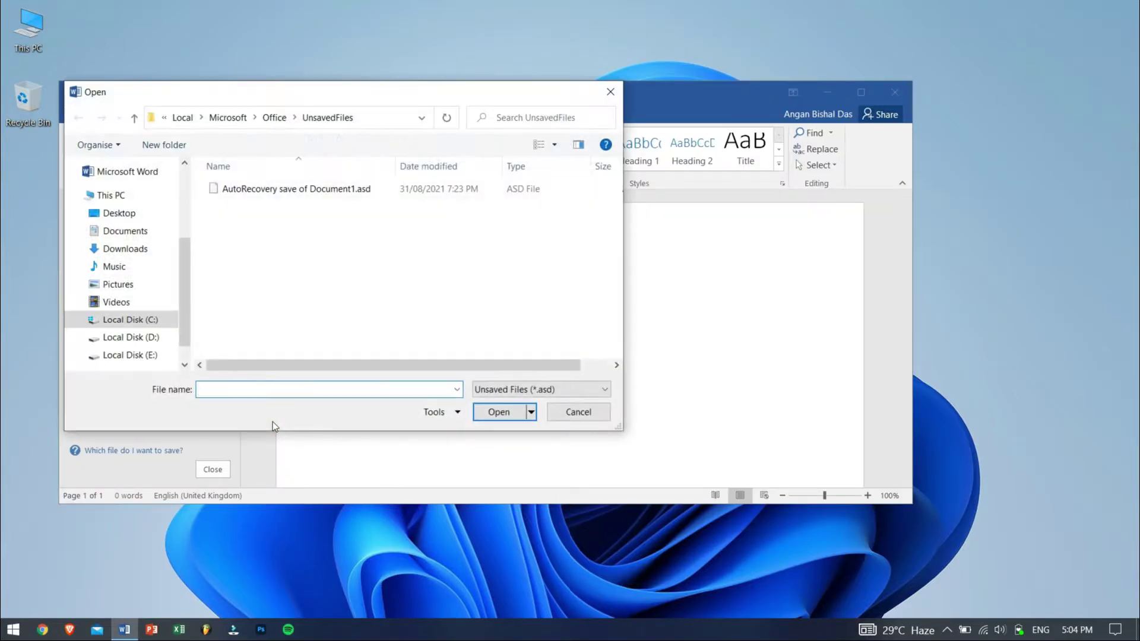
pyautogui.moveTo(372, 92); pyautogui.dragTo(437, 144)
pyautogui.click(410, 240)
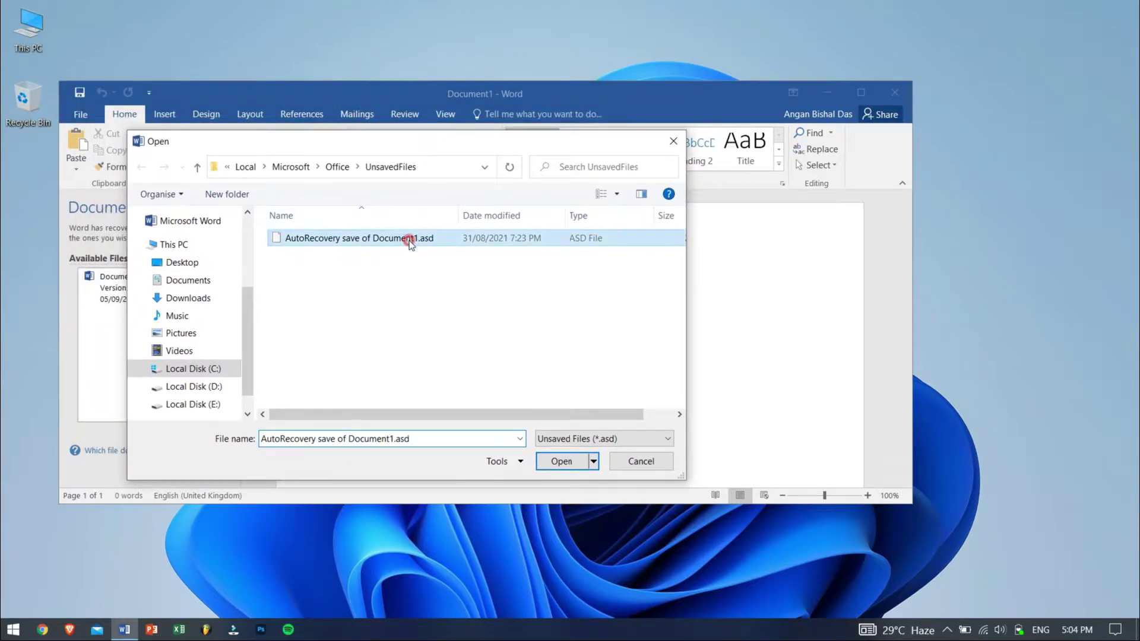
pyautogui.click(552, 462)
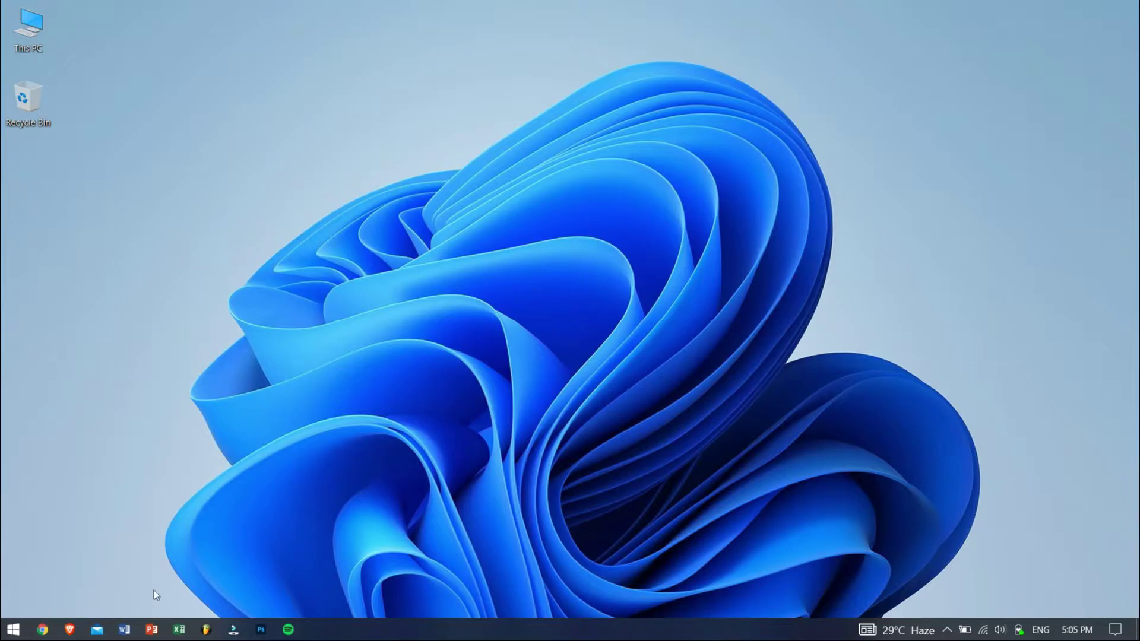
# Step: In a new blank document, copy the AutoRecover file location path from Word Options' Save settings
pyautogui.click(124, 630)
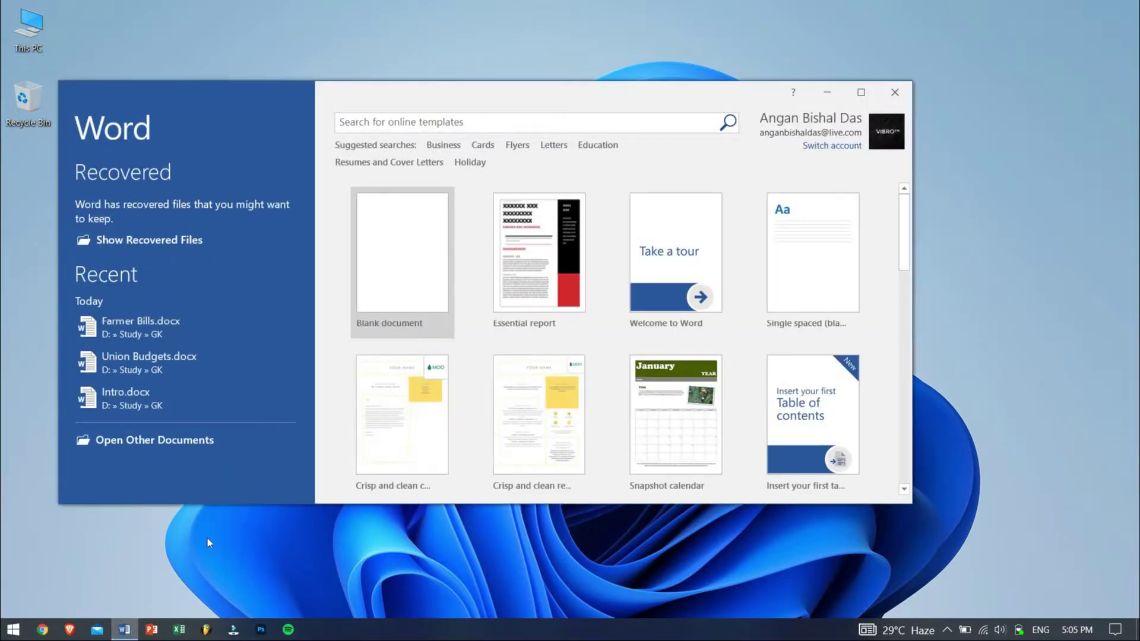
pyautogui.click(429, 259)
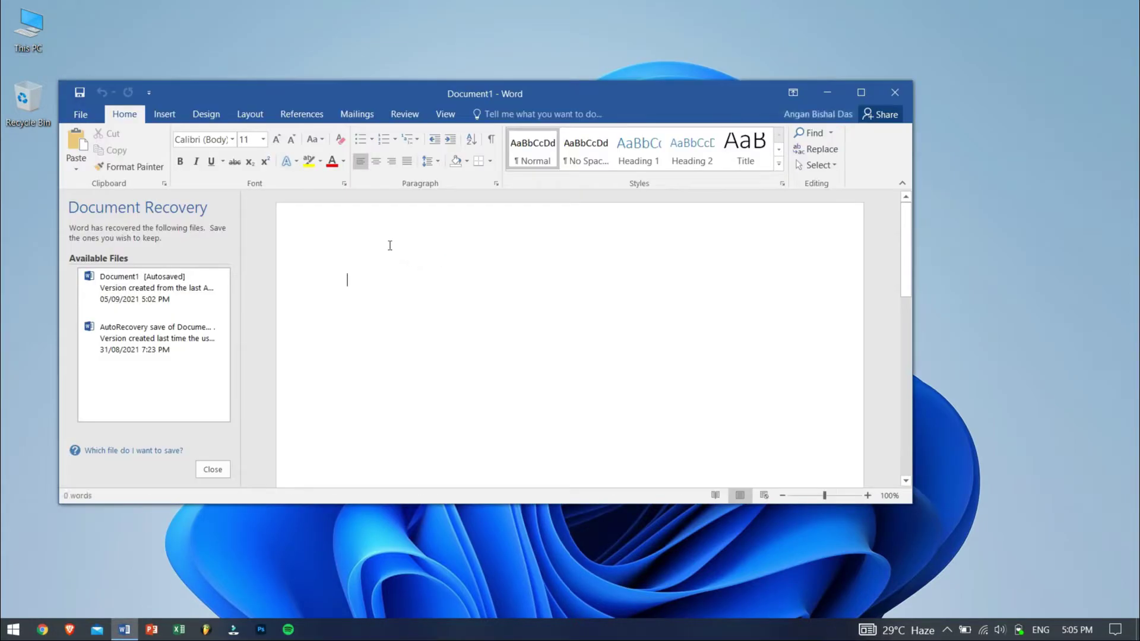
pyautogui.click(86, 117)
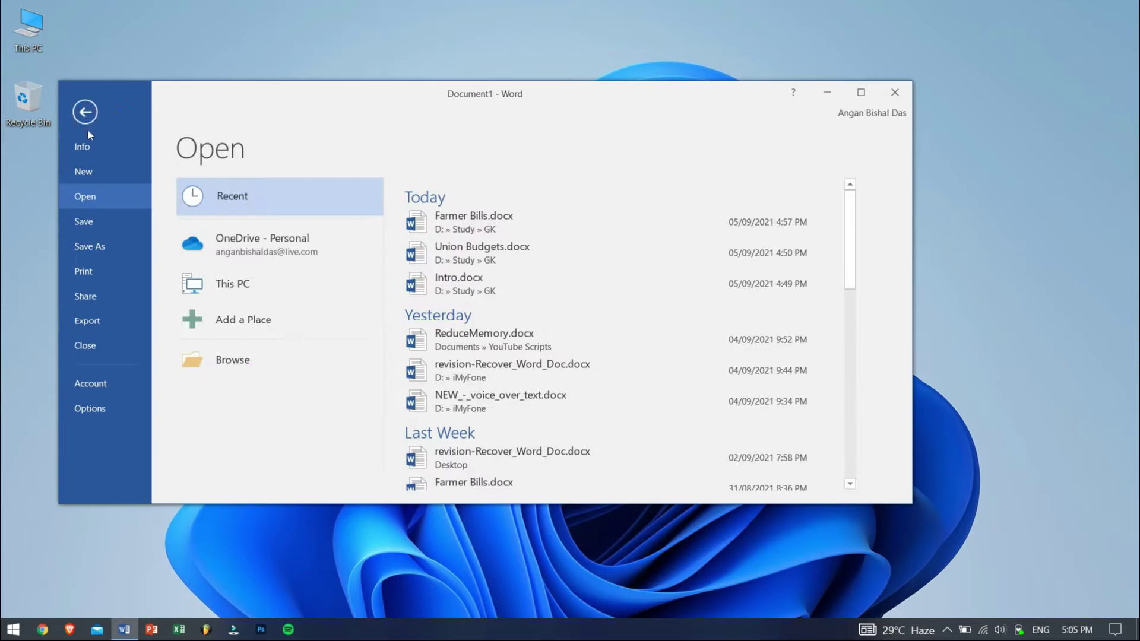
pyautogui.click(126, 415)
pyautogui.click(128, 207)
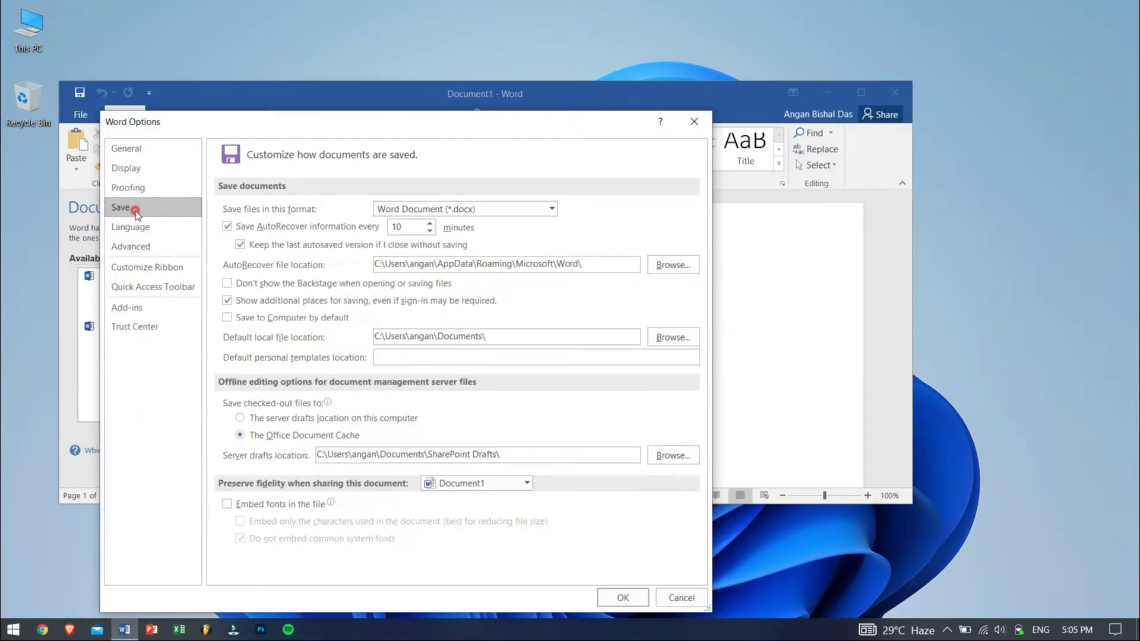
pyautogui.moveTo(603, 268); pyautogui.dragTo(376, 262)
pyautogui.hotkey('ctrl', 'c')
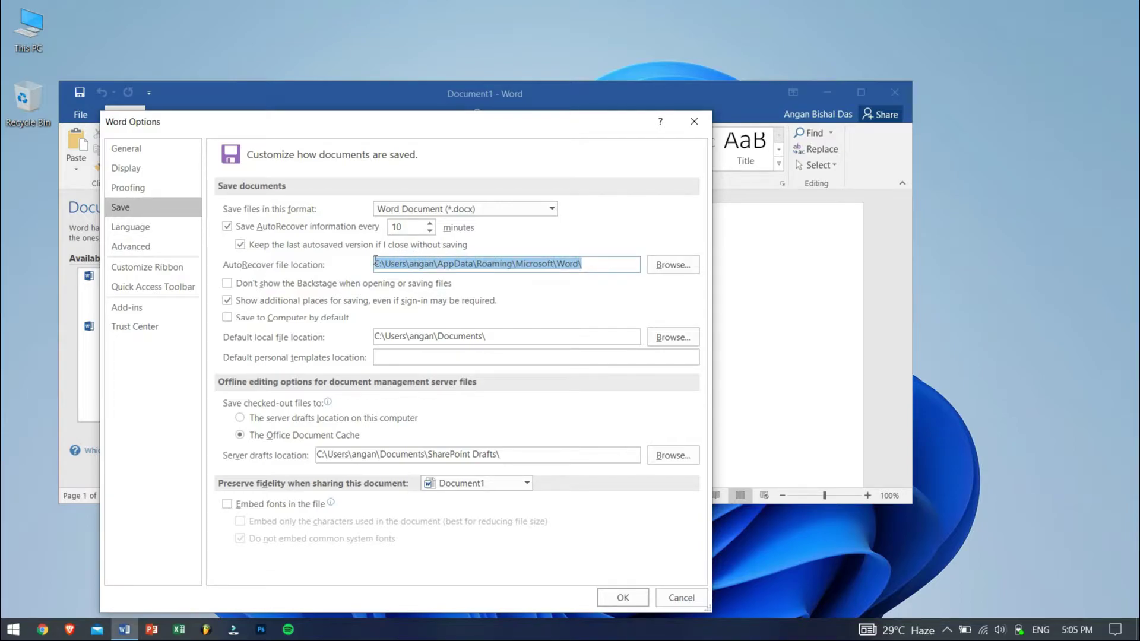
pyautogui.click(694, 121)
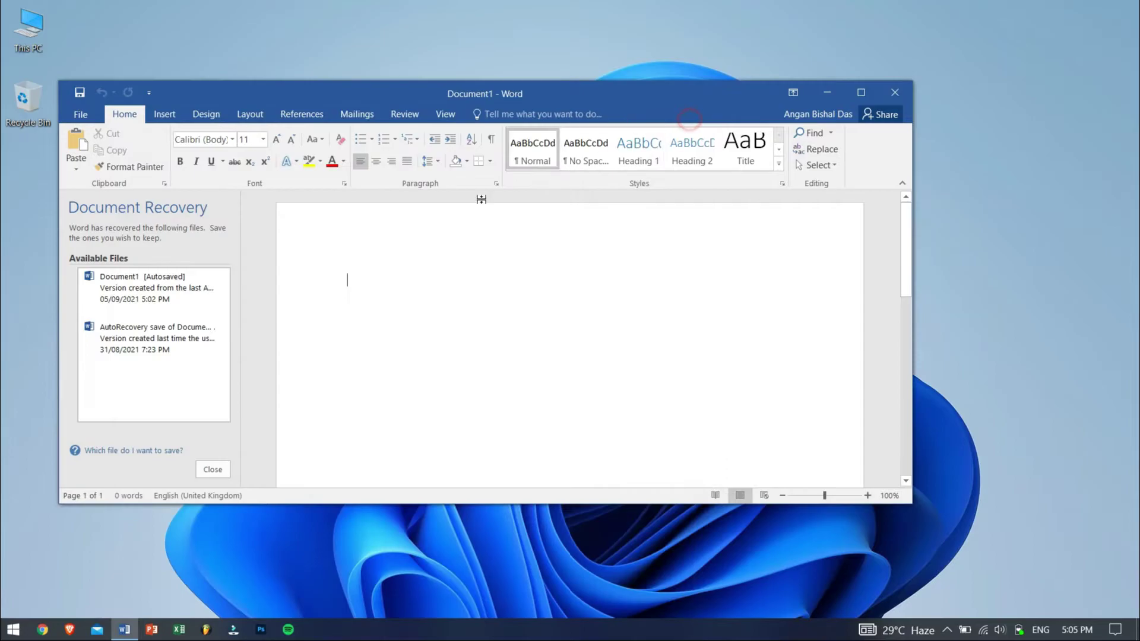
# Step: Go to the pasted AutoRecover folder path in File Explorer
pyautogui.click(13, 629)
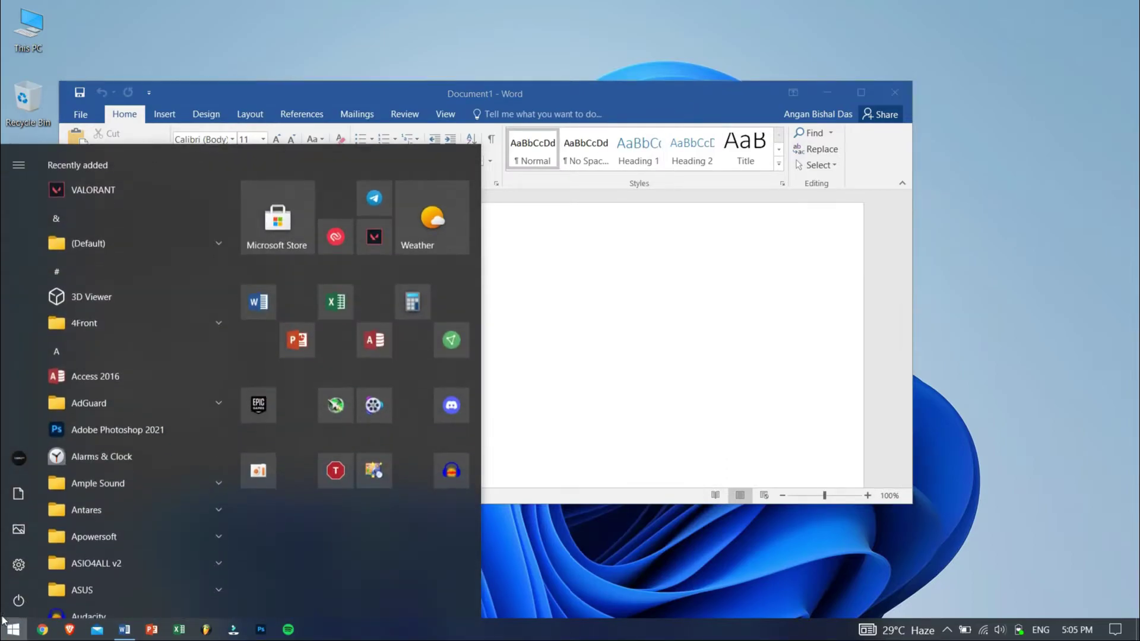
pyautogui.click(19, 493)
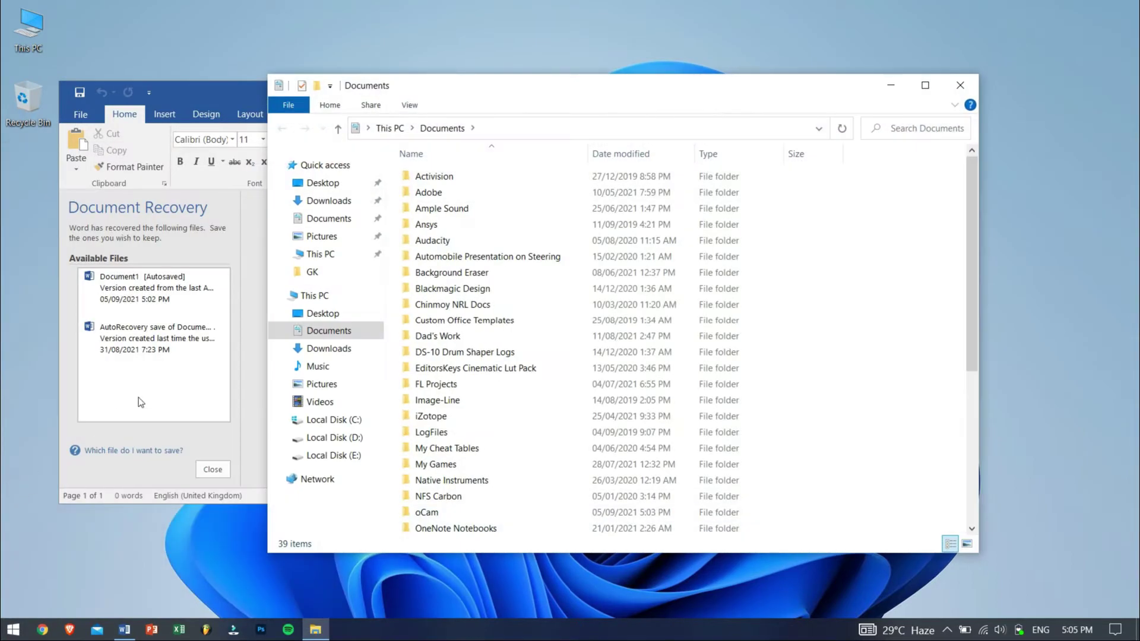
pyautogui.click(534, 129)
pyautogui.hotkey('ctrl', 'v')
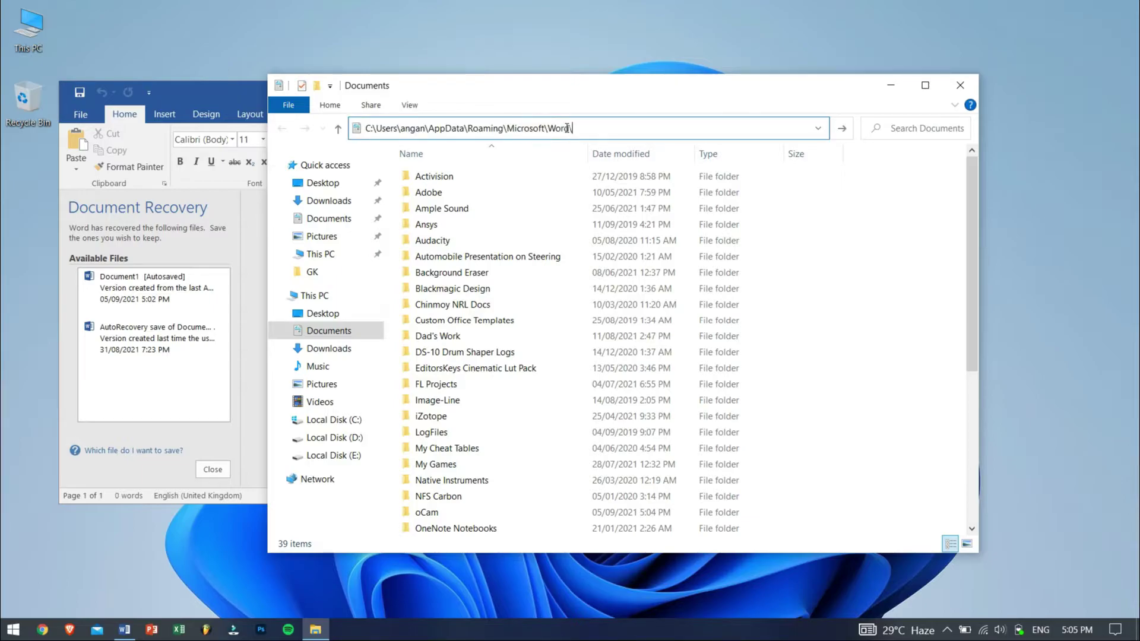
pyautogui.press('Return')
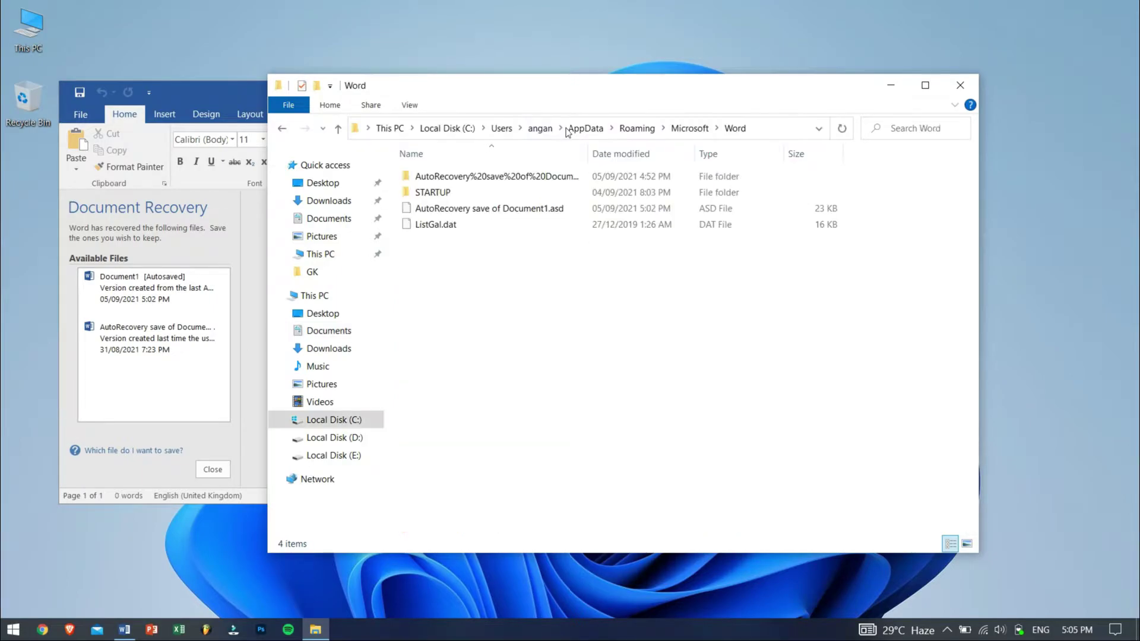
# Step: Copy the 24 KB AutoRecovery .asd file from inside the first AutoRecovery folder
pyautogui.doubleClick(542, 178)
pyautogui.click(542, 177)
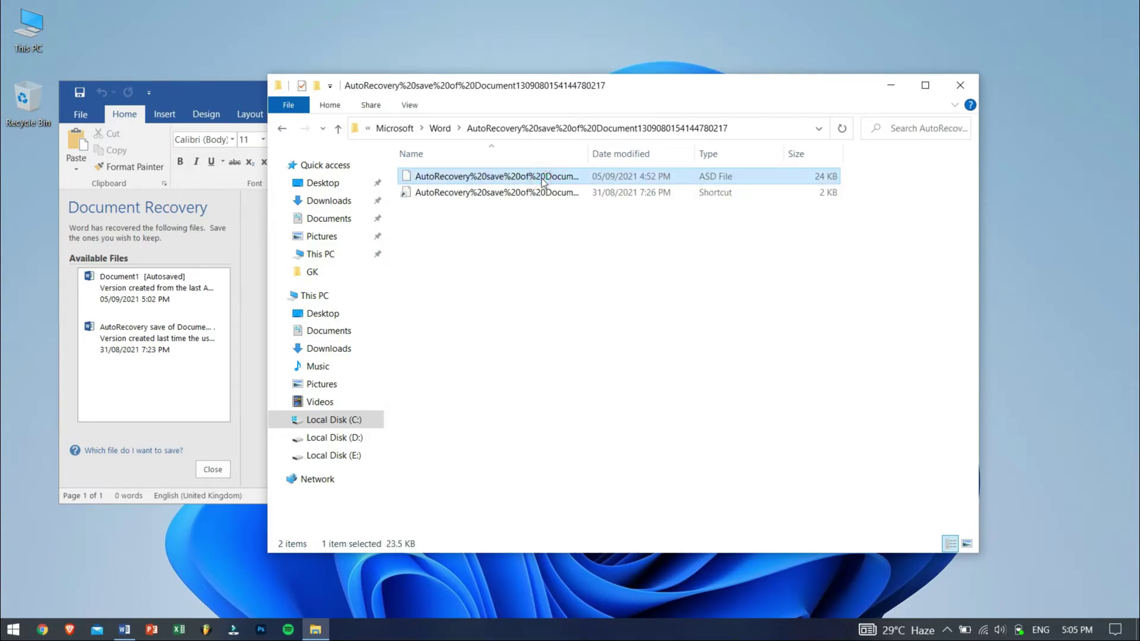
pyautogui.rightClick(541, 178)
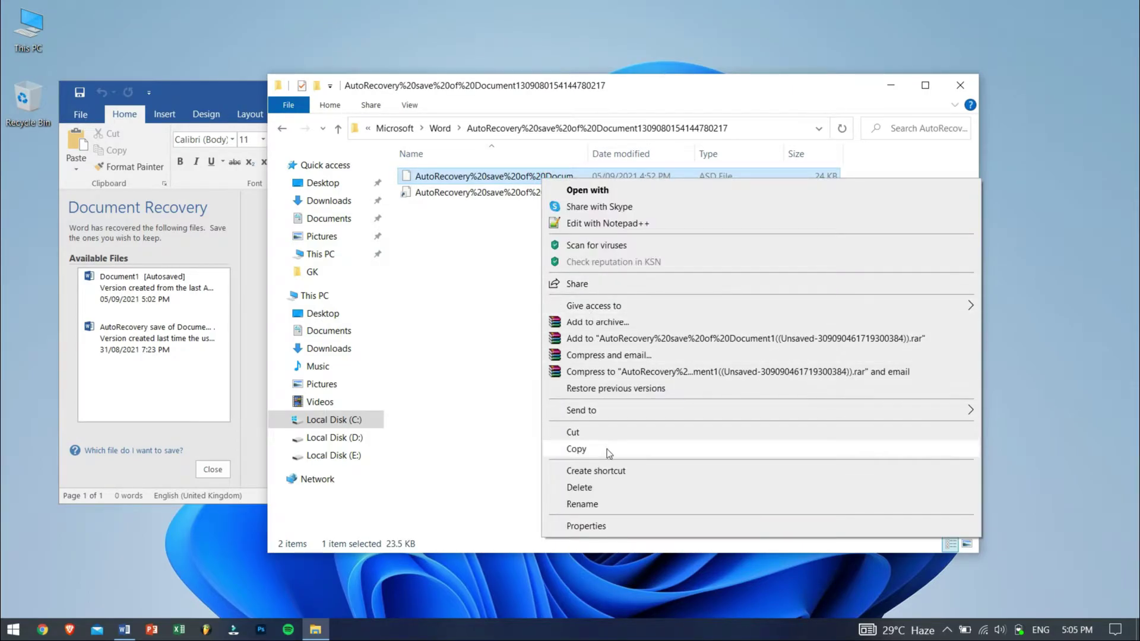
pyautogui.click(606, 449)
# Step: Paste the copied AutoRecovery file into UnsavedFiles via Recover Unsaved Documents and open it
pyautogui.click(960, 85)
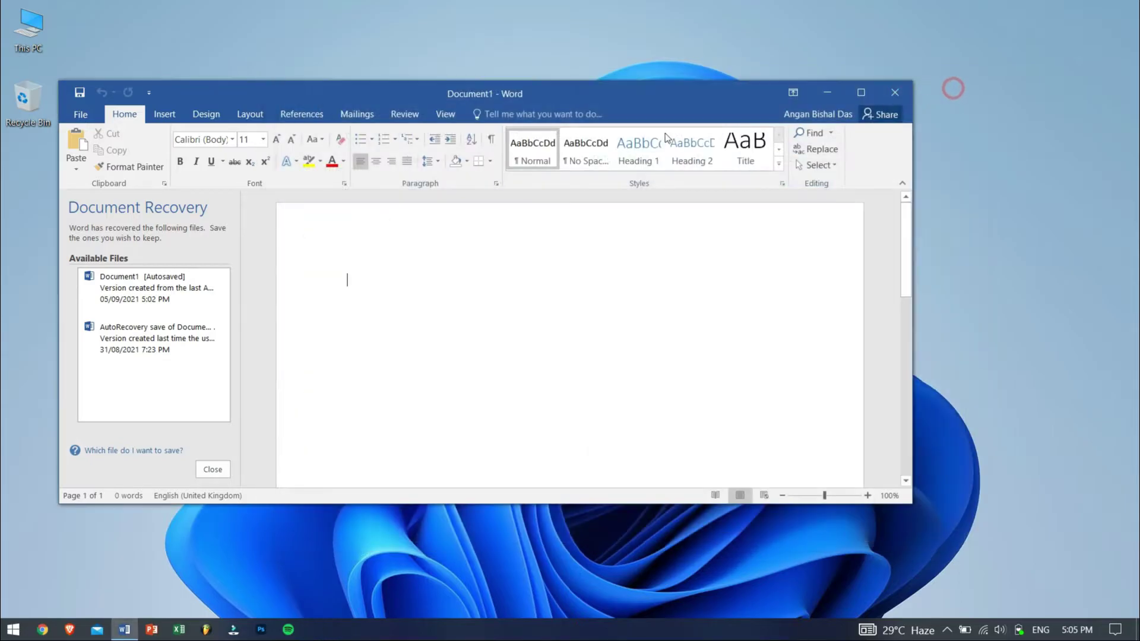
pyautogui.click(73, 115)
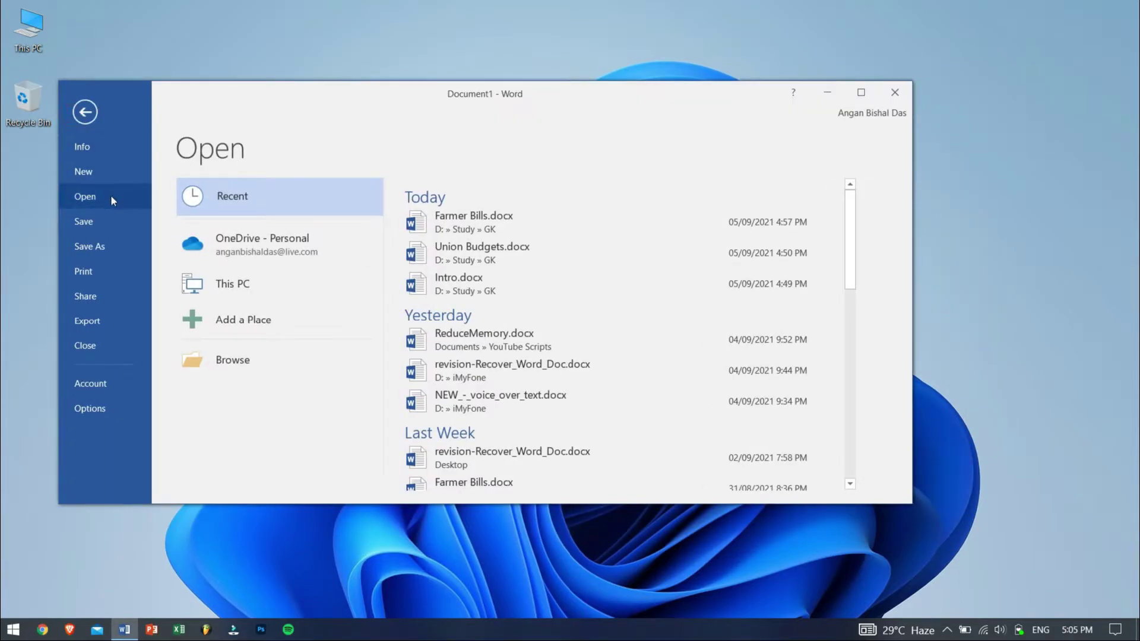
pyautogui.click(97, 148)
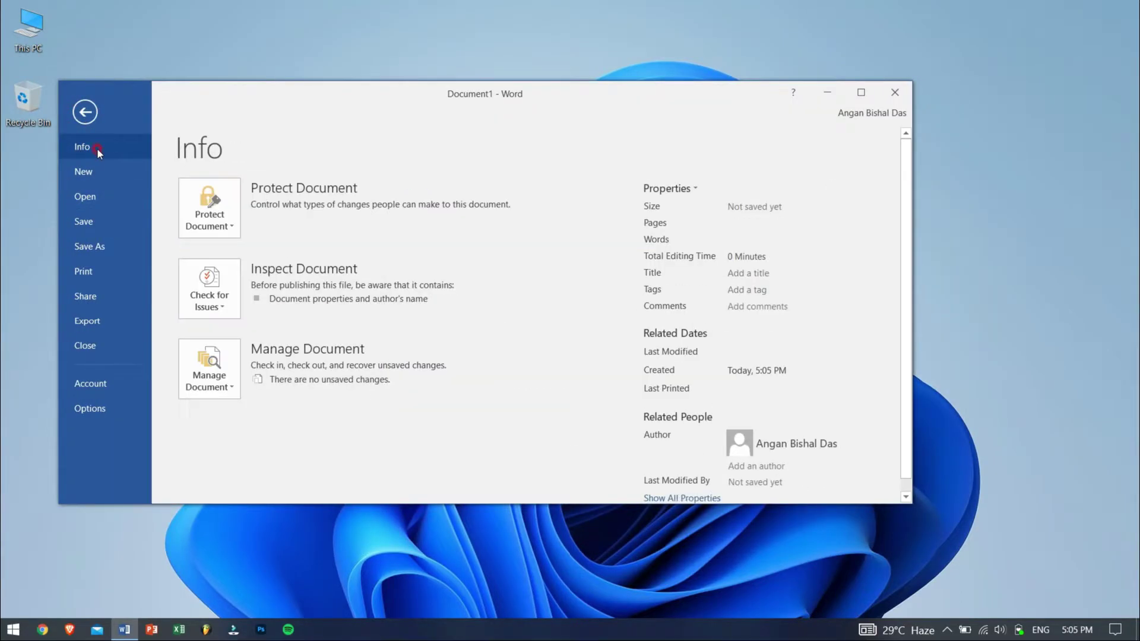
pyautogui.click(206, 379)
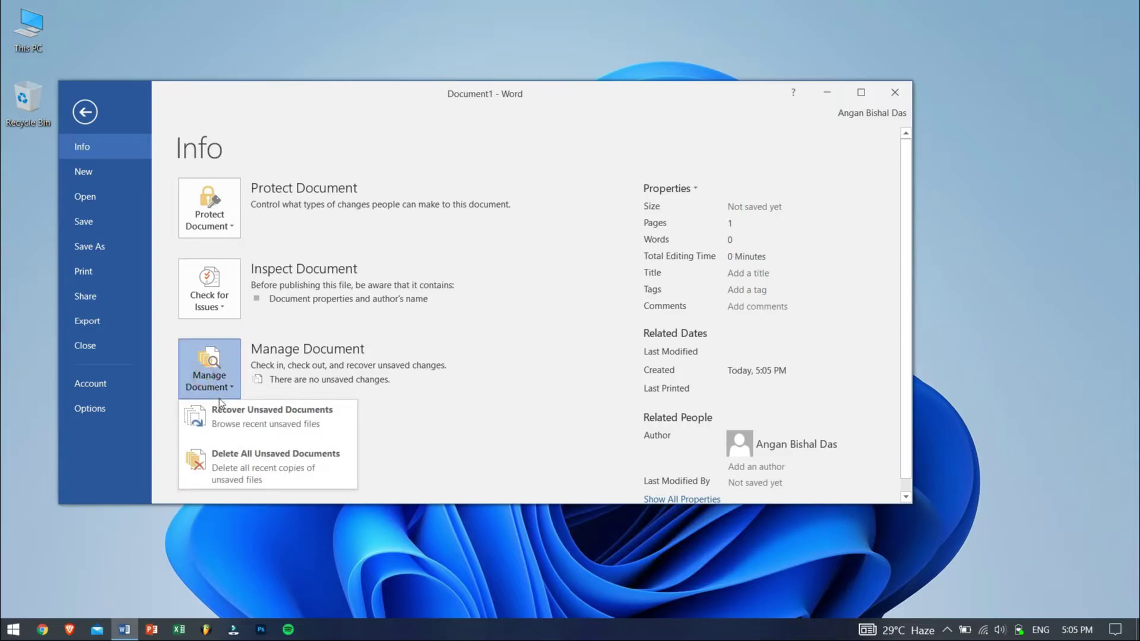
pyautogui.click(315, 428)
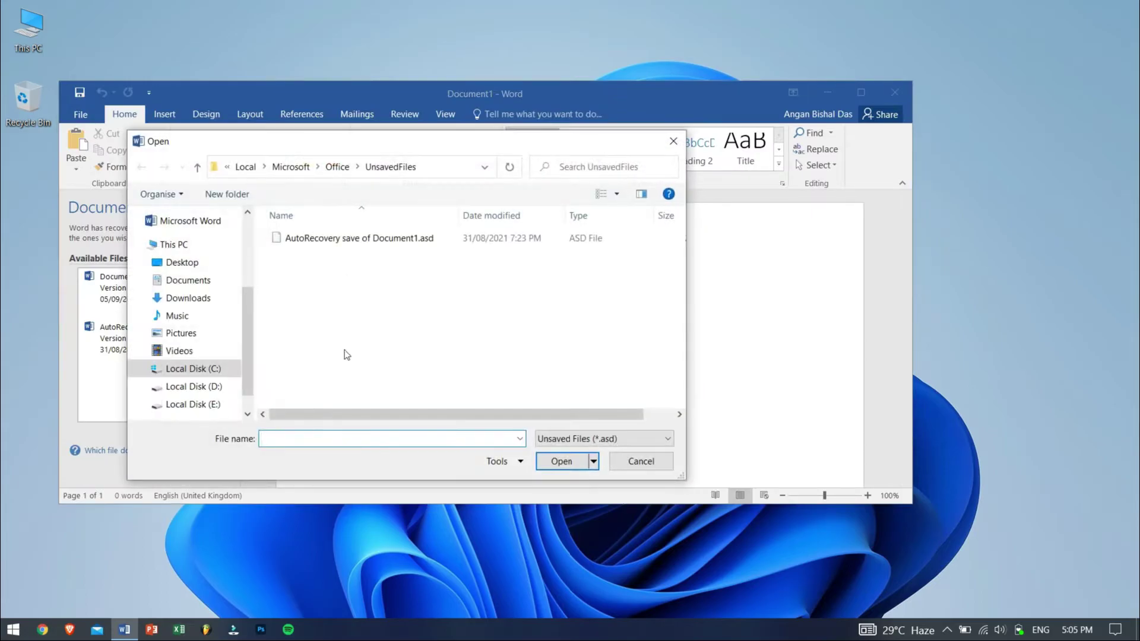
pyautogui.rightClick(349, 285)
pyautogui.click(390, 365)
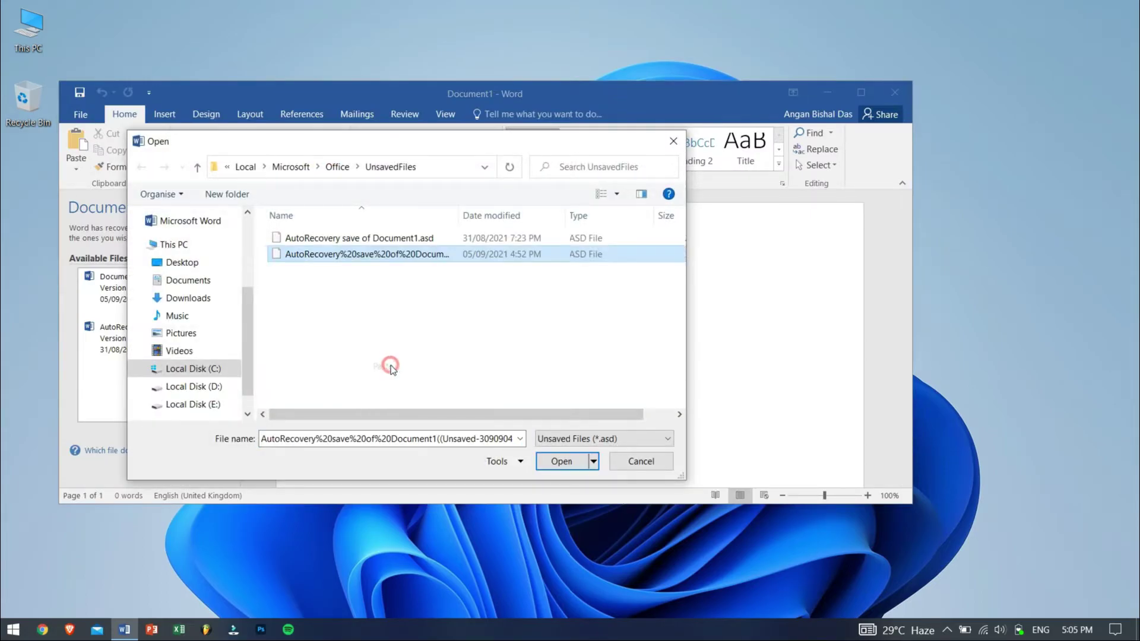
pyautogui.click(566, 463)
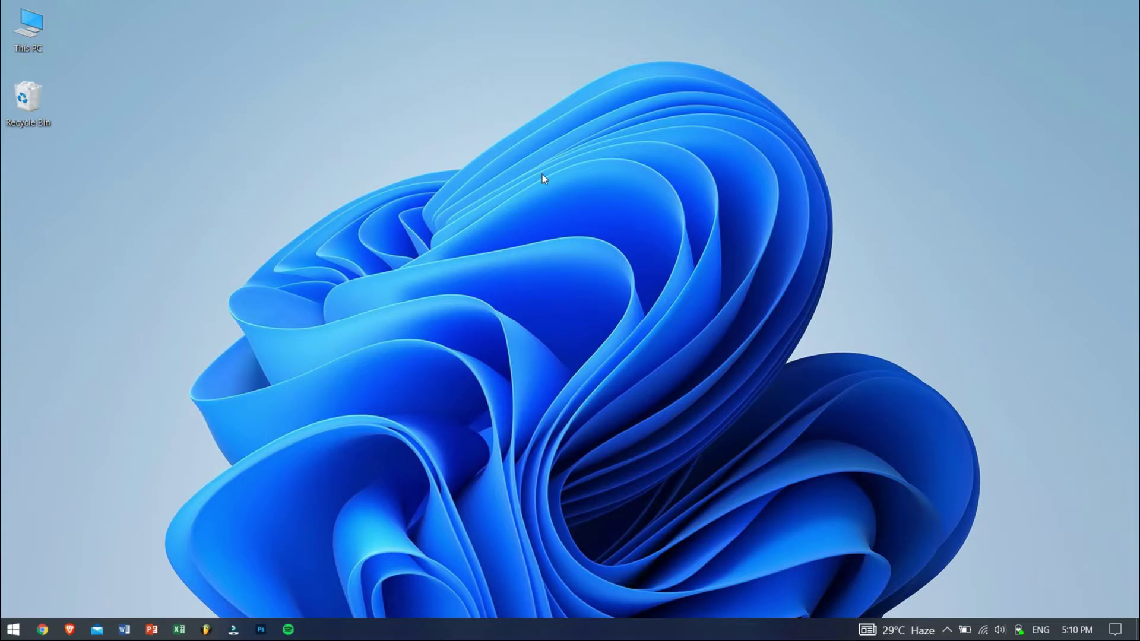
# Step: Restore Farmer Bills.docx from the Recycle Bin to its original D:\Study\GK folder
pyautogui.doubleClick(35, 119)
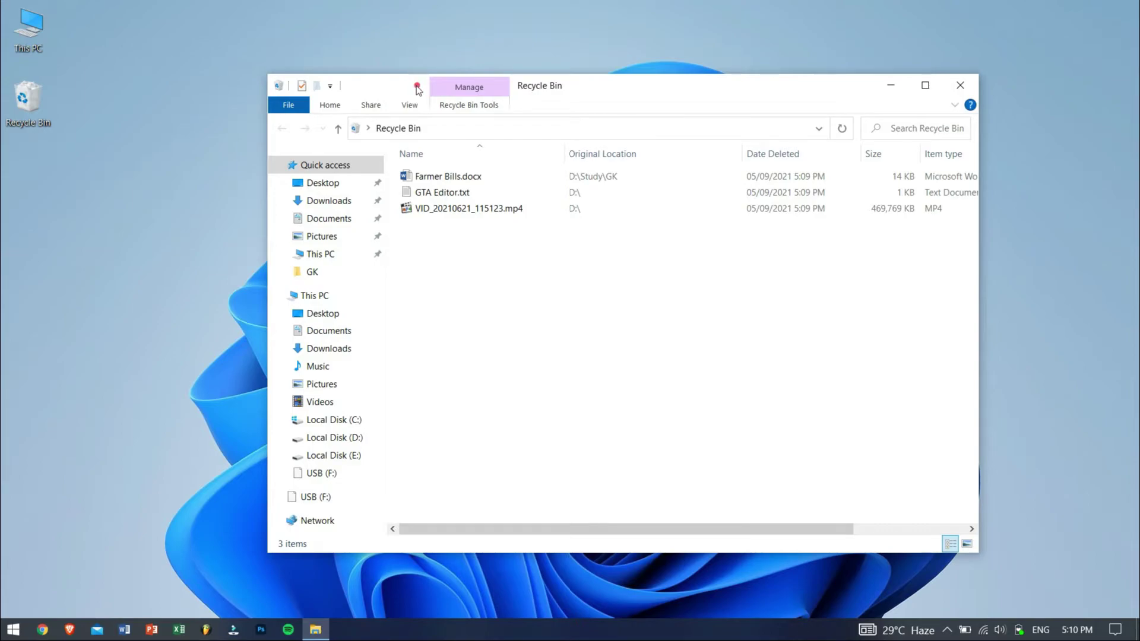
pyautogui.moveTo(417, 85); pyautogui.dragTo(372, 94)
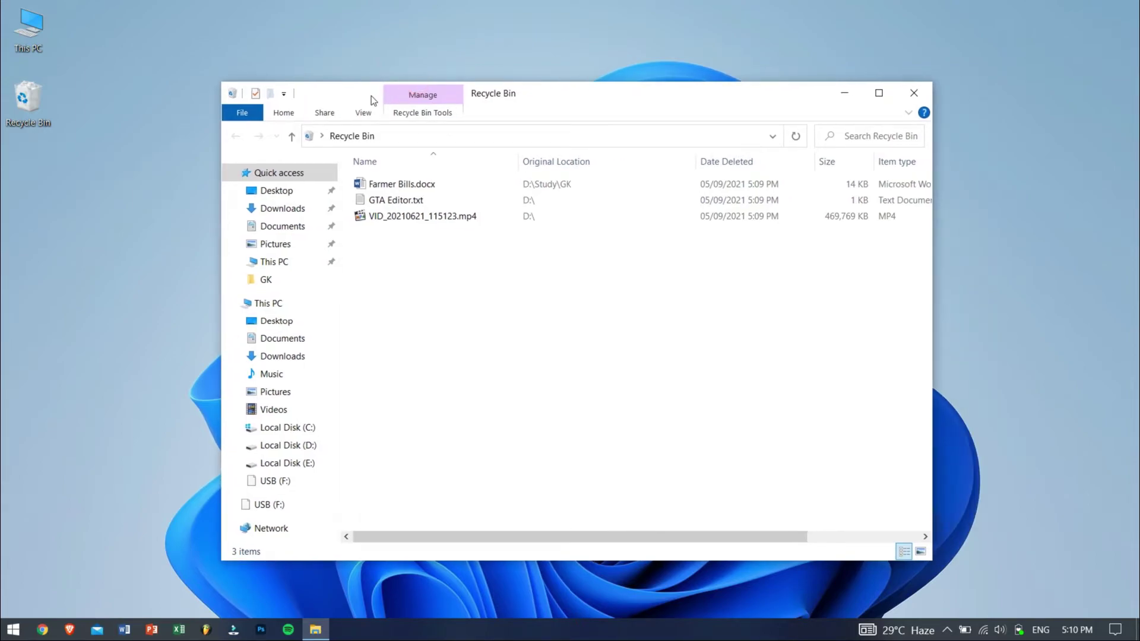
pyautogui.rightClick(393, 189)
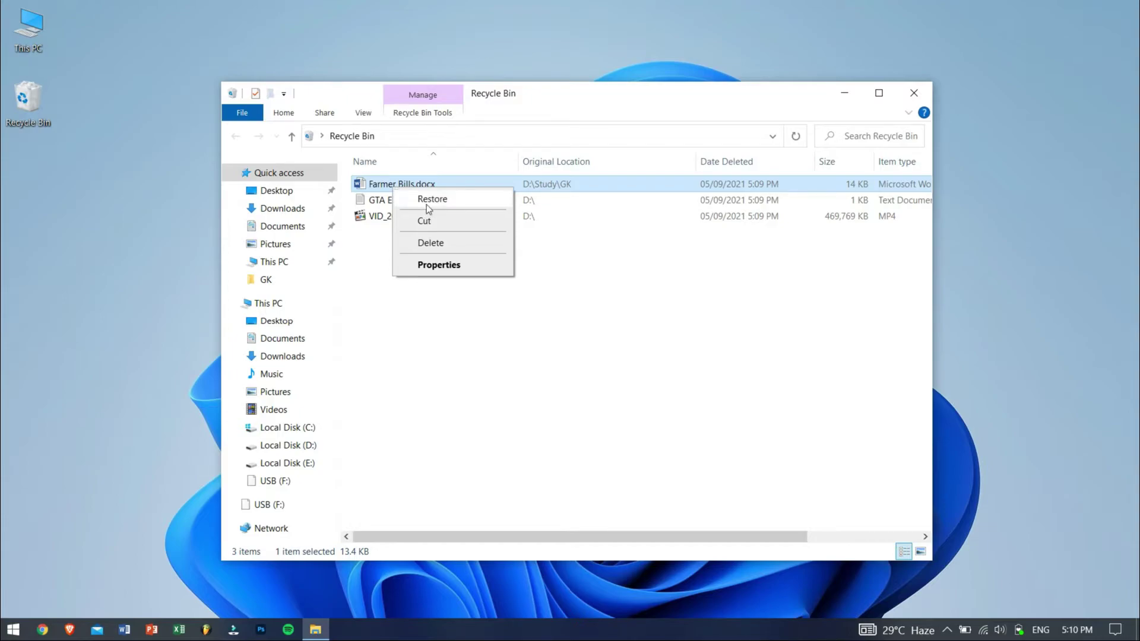
pyautogui.click(426, 200)
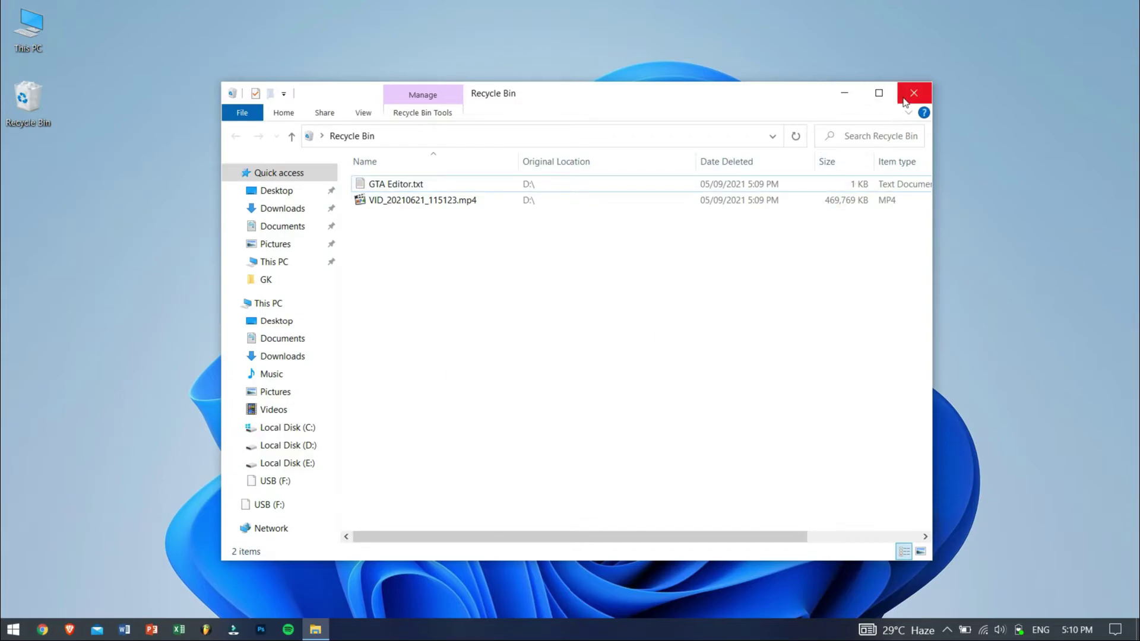
# Step: Close the Recycle Bin and refresh the desktop
pyautogui.click(905, 103)
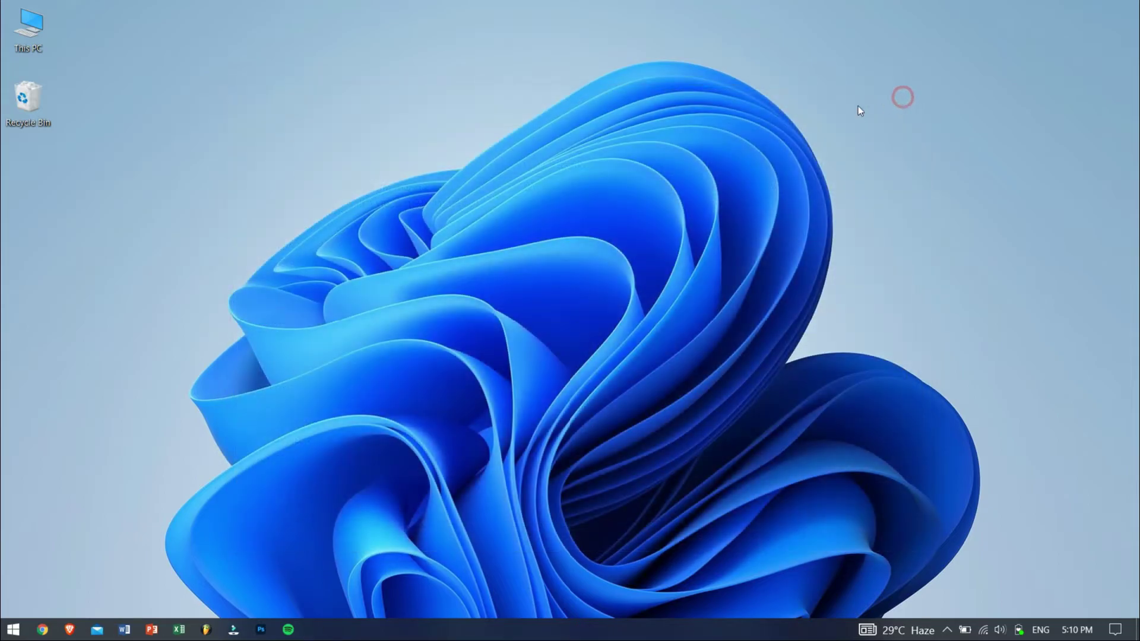
pyautogui.rightClick(380, 179)
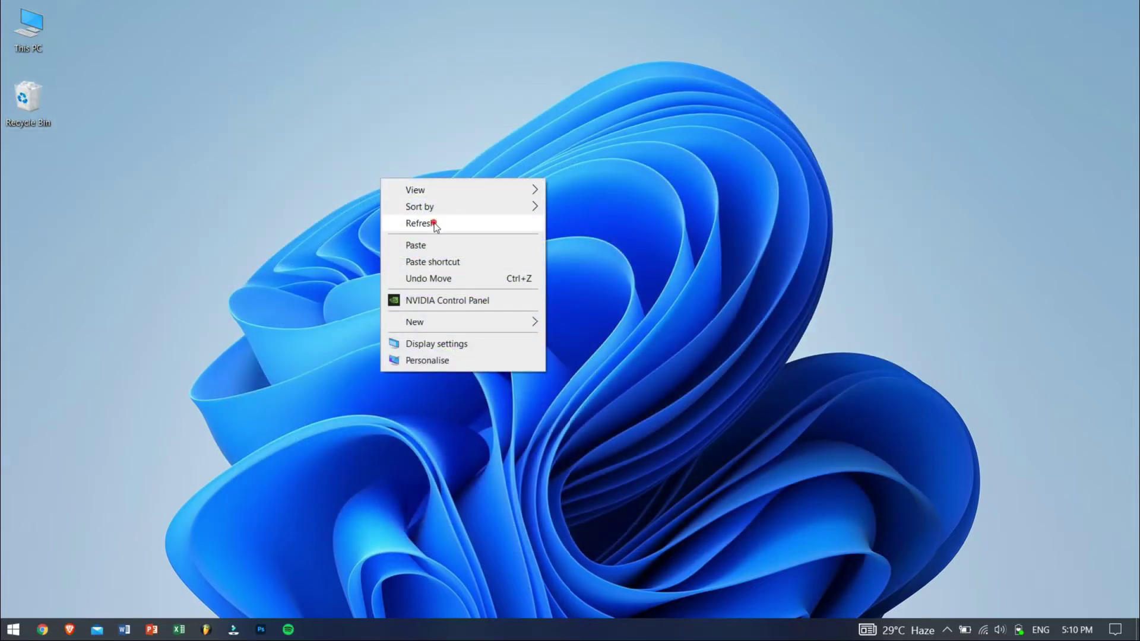
pyautogui.click(434, 224)
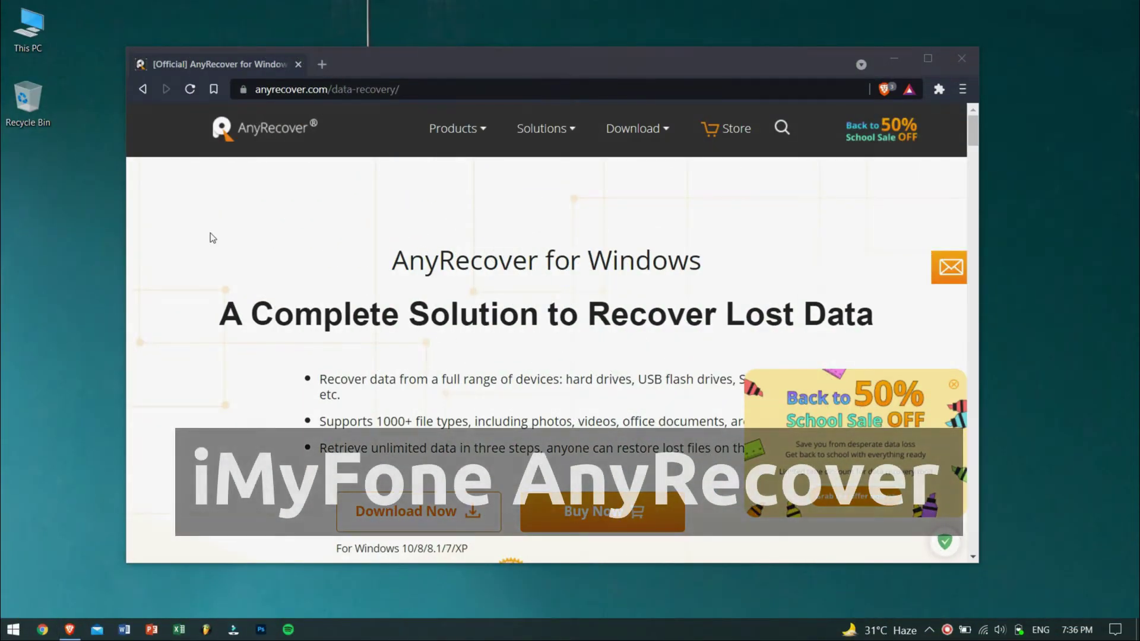
# Step: Scroll the AnyRecover data-recovery page in Brave past the Download Now and Buy Now buttons
pyautogui.click(211, 235)
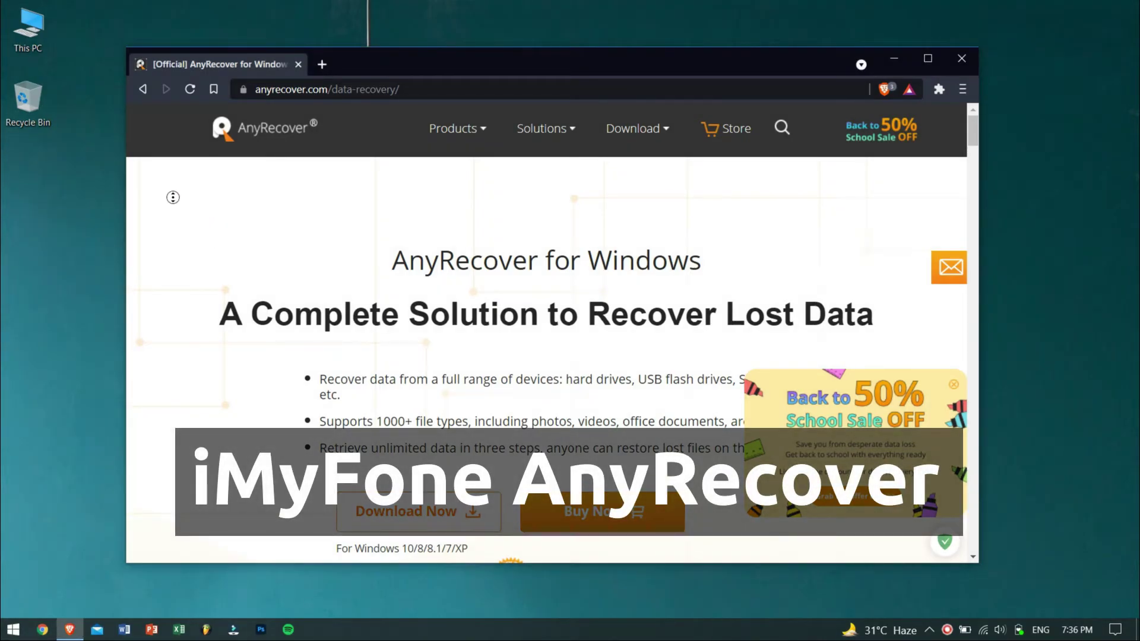
pyautogui.scroll(-1, 173, 211)
pyautogui.scroll(-2, 173, 212)
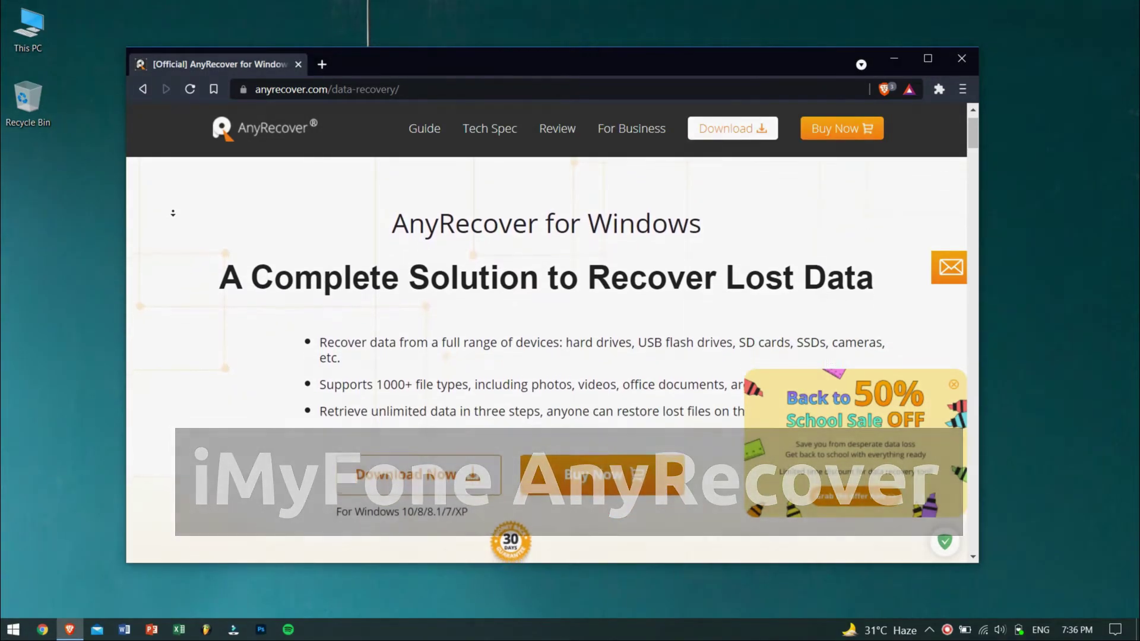
pyautogui.scroll(-2, 172, 213)
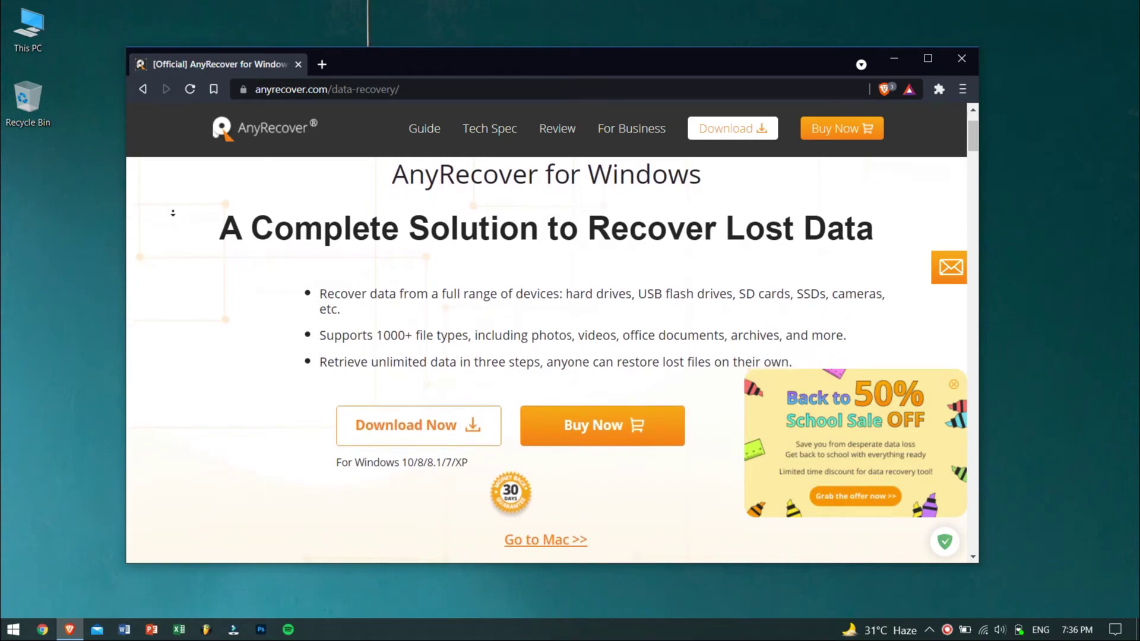
pyautogui.scroll(-2, 173, 213)
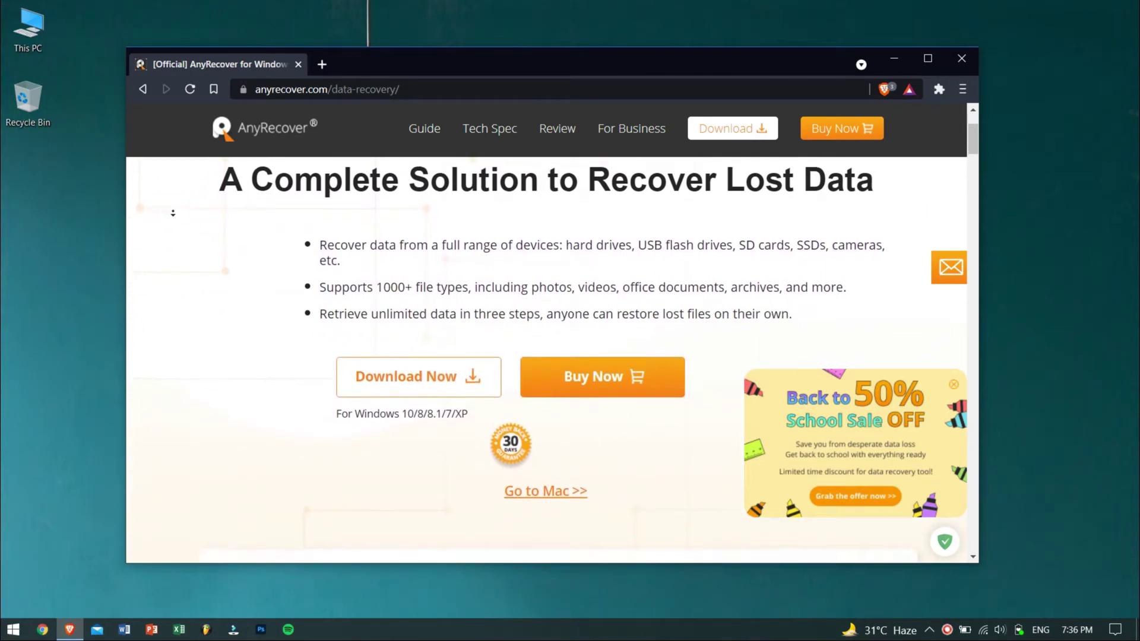
pyautogui.scroll(-2, 173, 213)
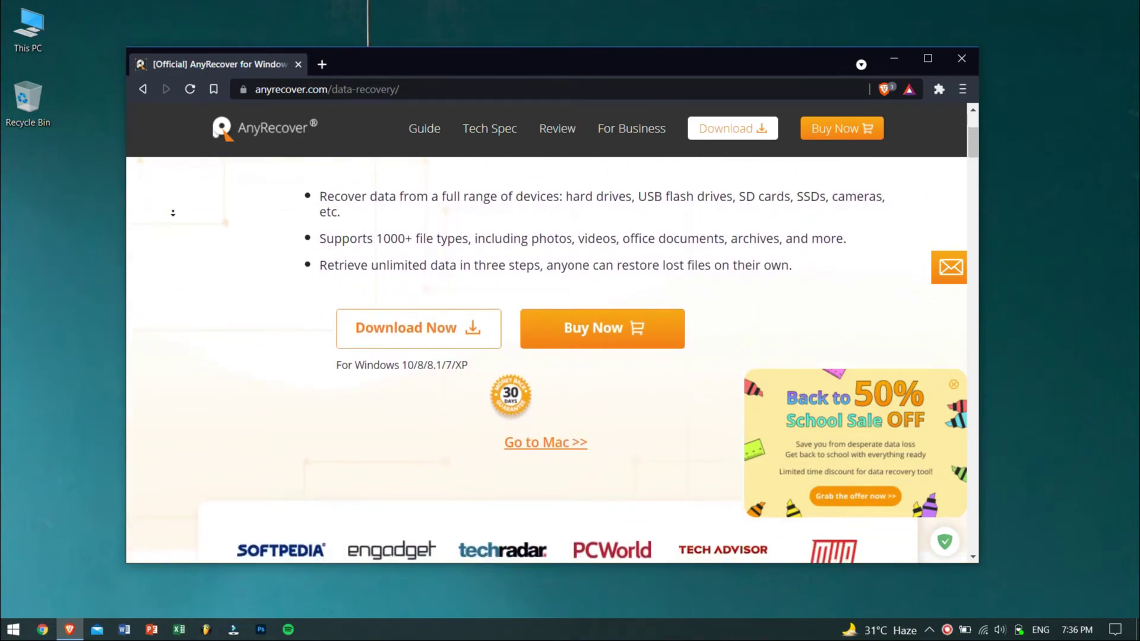
pyautogui.scroll(-2, 173, 213)
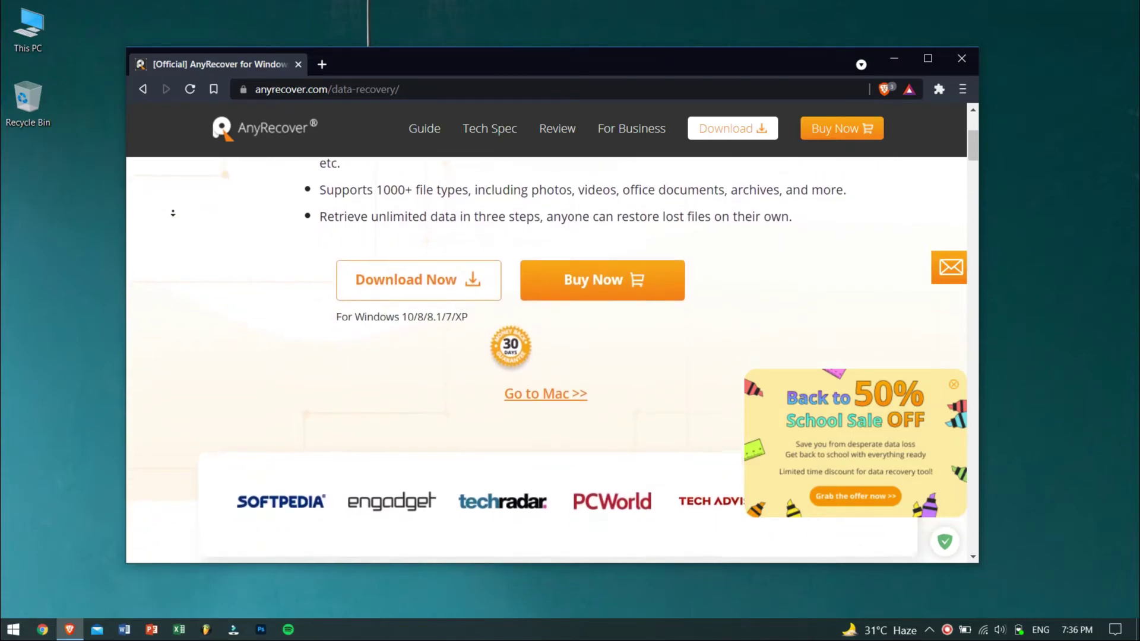
pyautogui.scroll(-2, 172, 212)
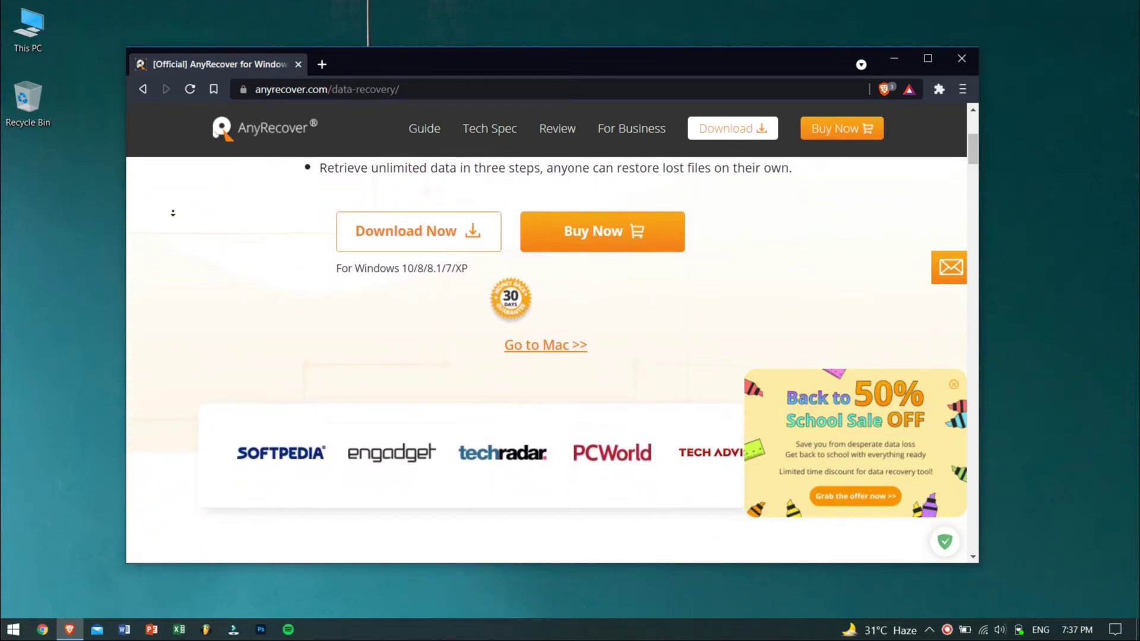
pyautogui.scroll(-2, 173, 213)
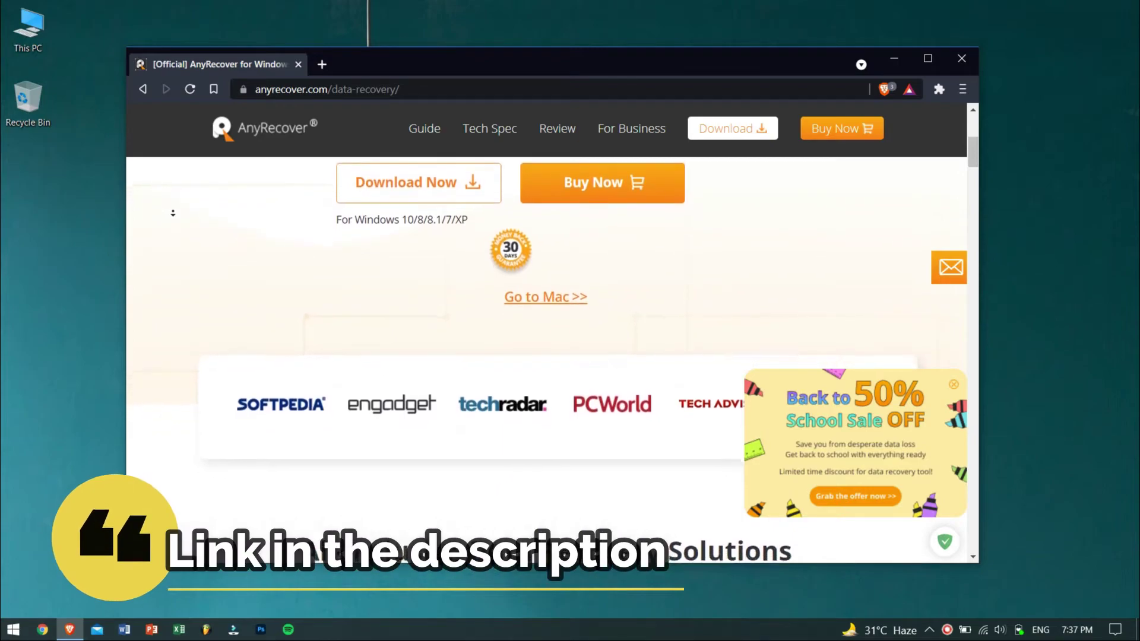
pyautogui.scroll(-2, 173, 213)
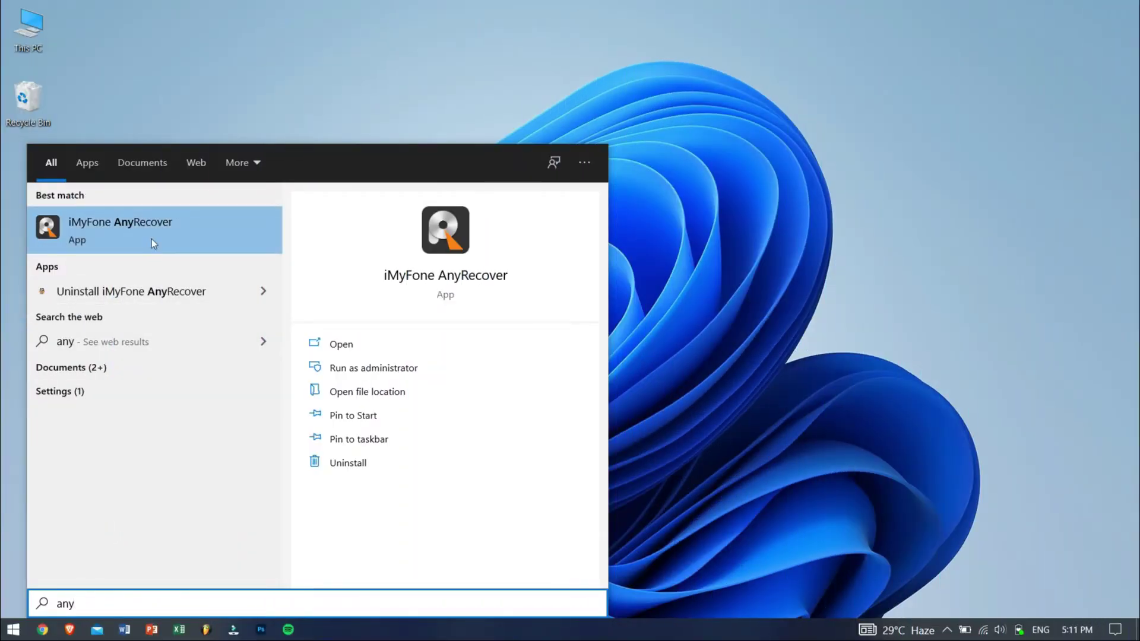
# Step: Launch iMyFone AnyRecover from search and scan the USB (F) drive
pyautogui.click(157, 230)
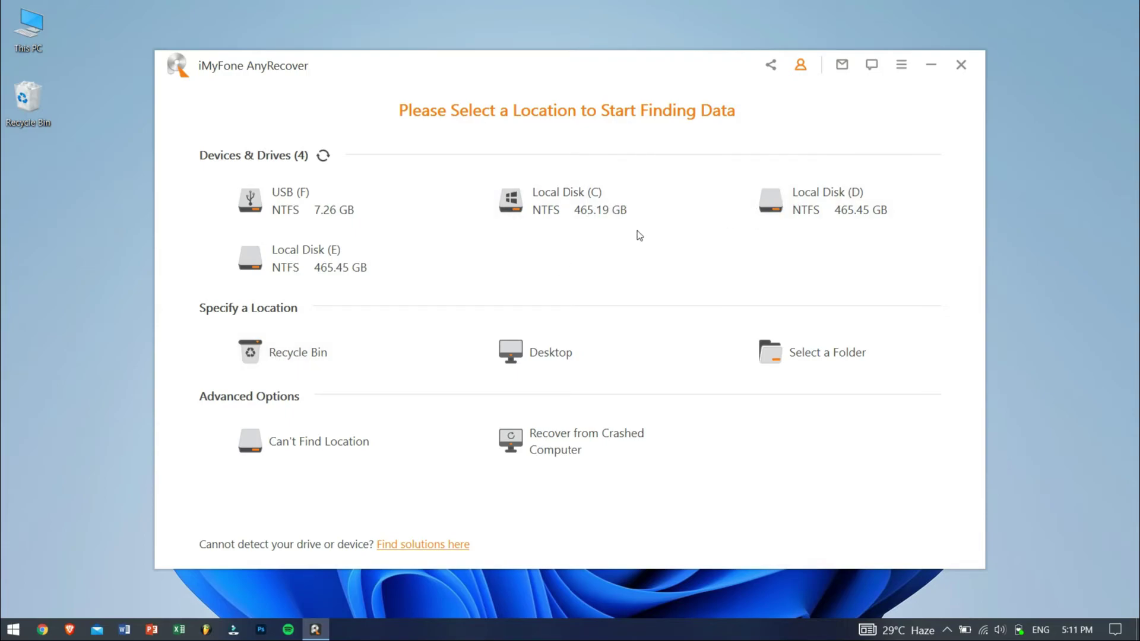
pyautogui.click(322, 203)
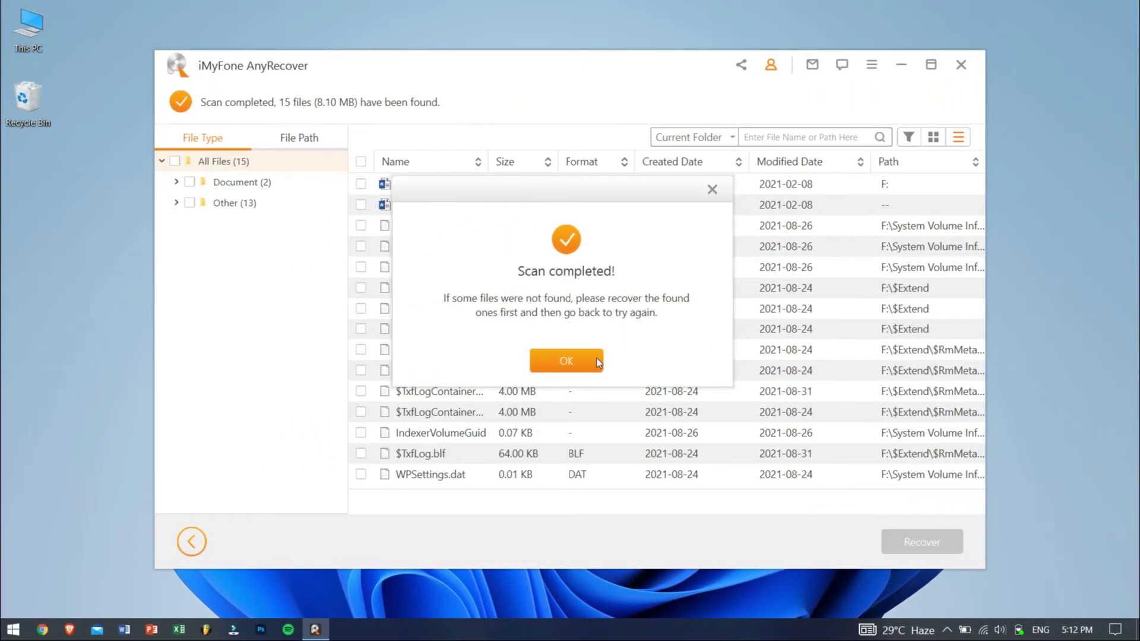
# Step: Dismiss the scan-completed message and preview Farmer Bills.docx's contents, then close the preview
pyautogui.click(589, 362)
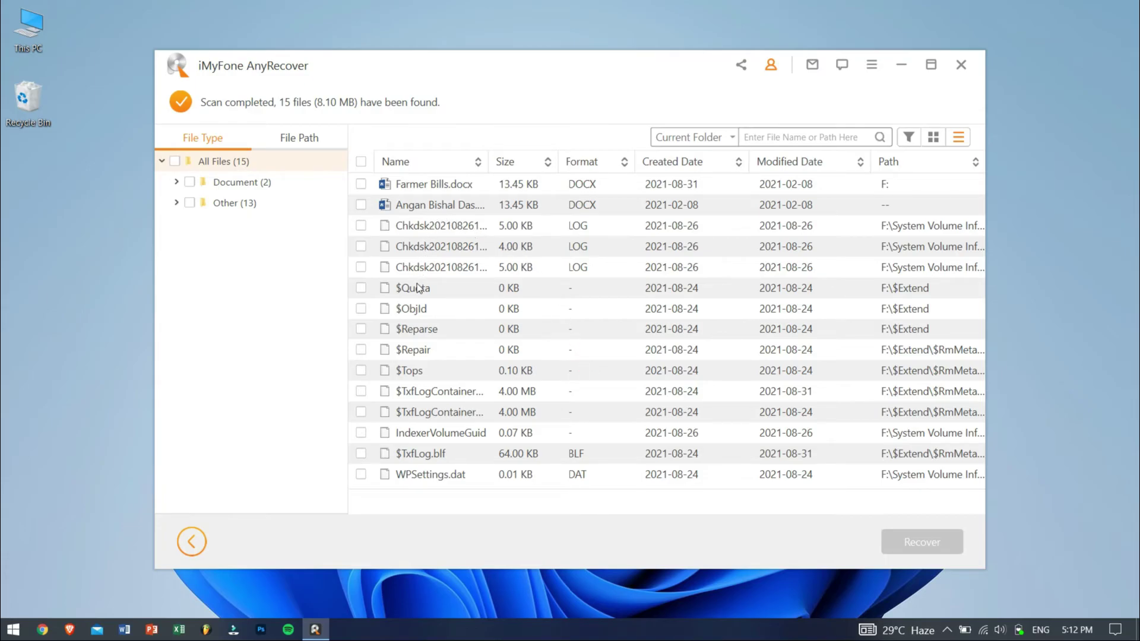
pyautogui.click(442, 189)
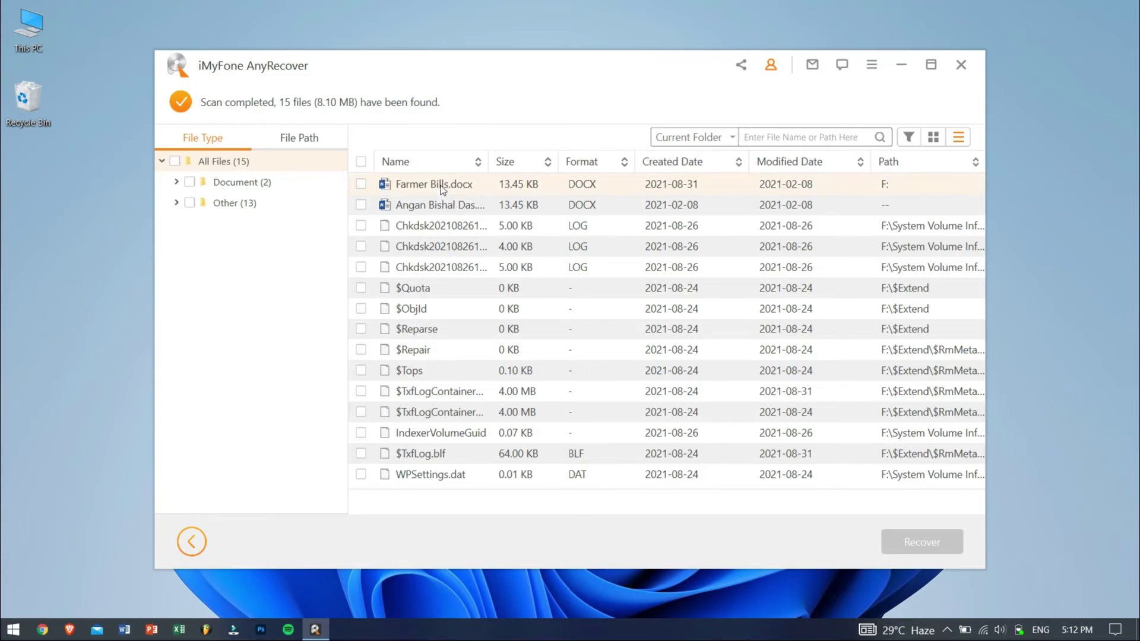
pyautogui.doubleClick(443, 186)
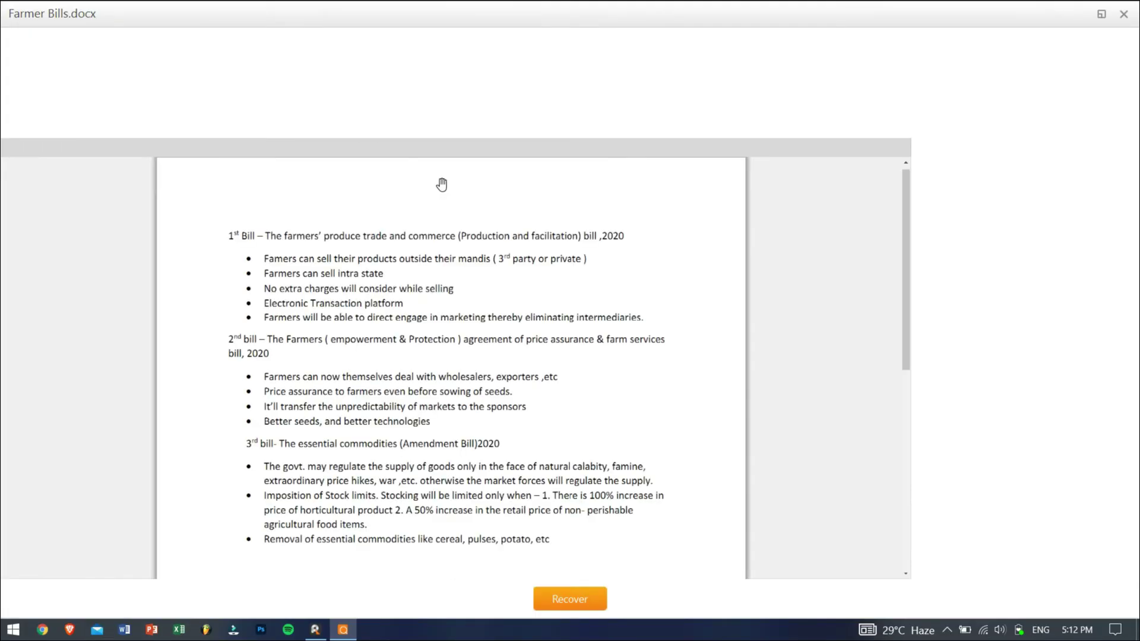
pyautogui.scroll(-3, 476, 313)
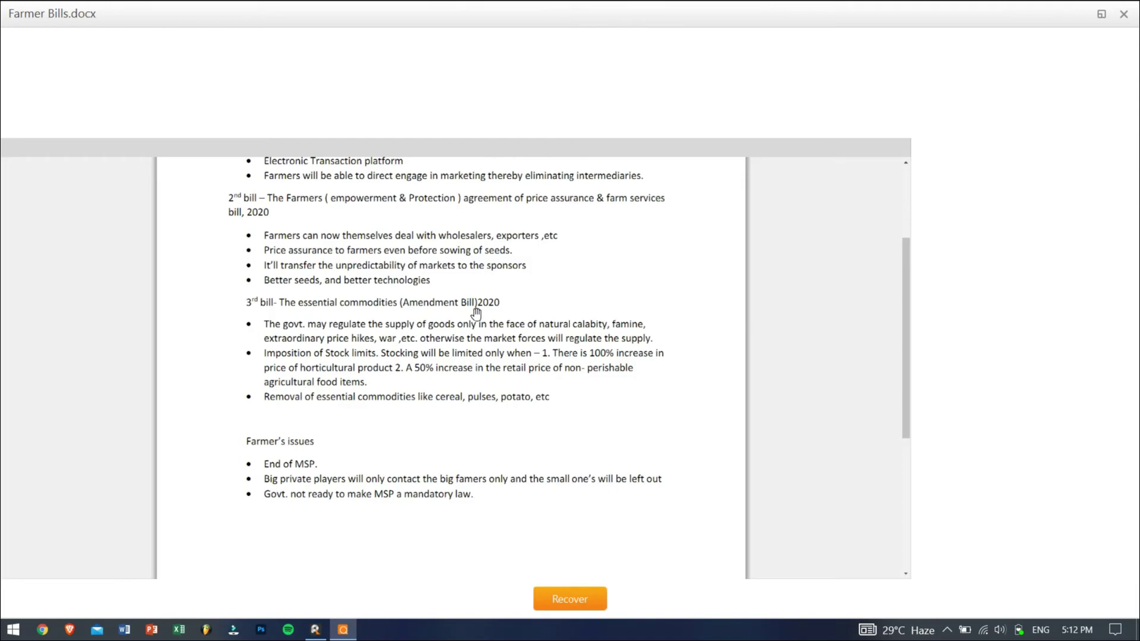
pyautogui.scroll(2, 475, 313)
pyautogui.scroll(-1, 474, 311)
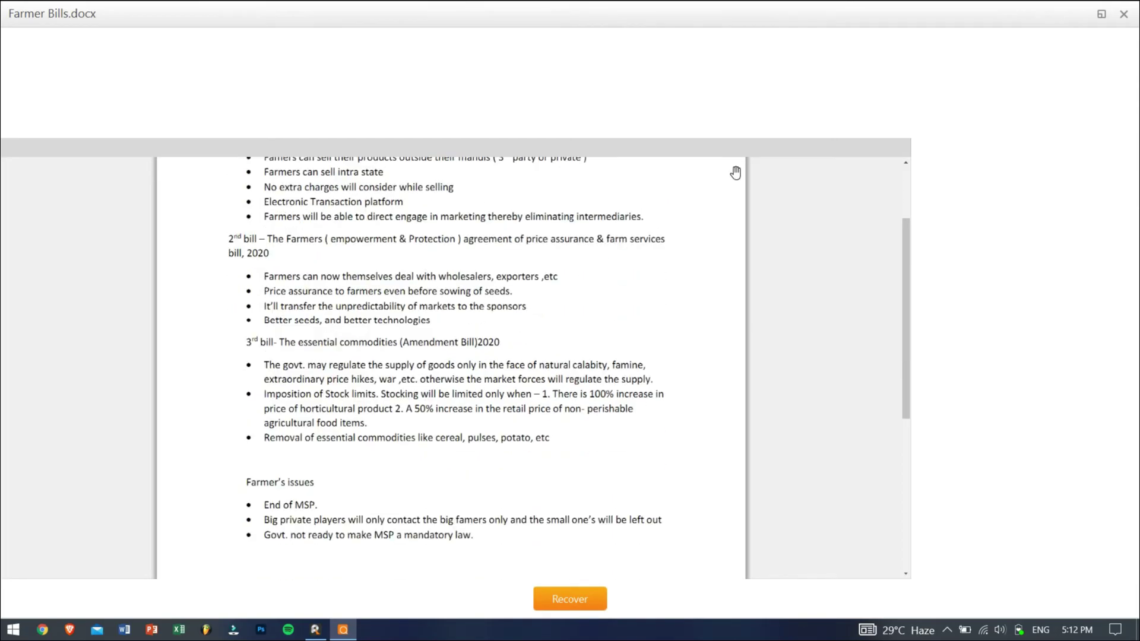
pyautogui.click(1123, 14)
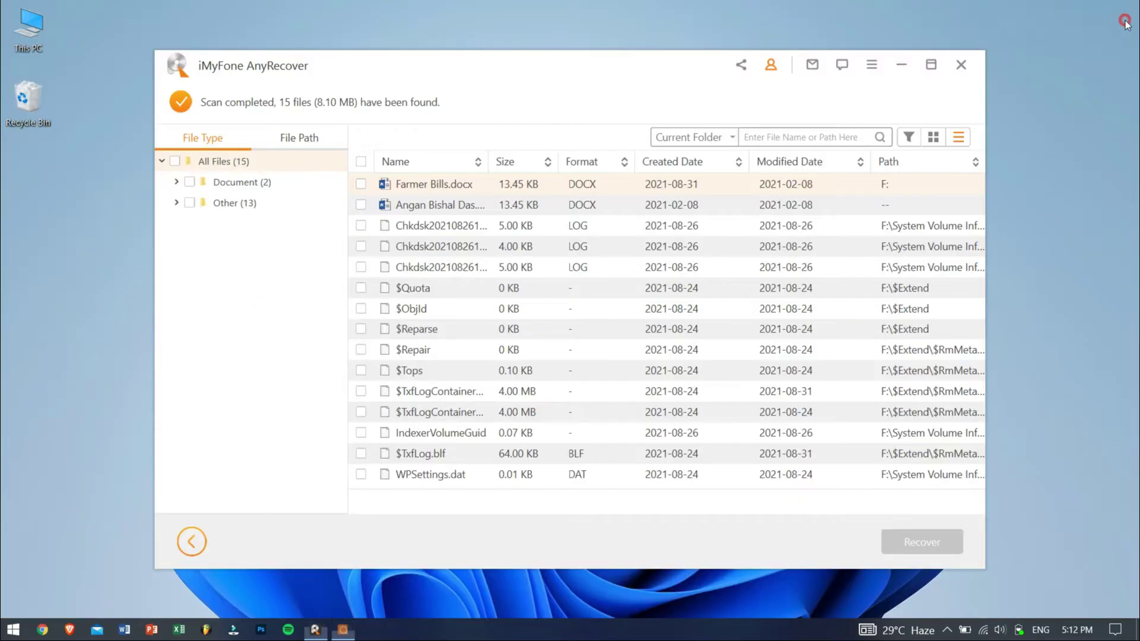
# Step: Recover the ticked Farmer Bills.docx to the Desktop
pyautogui.click(361, 184)
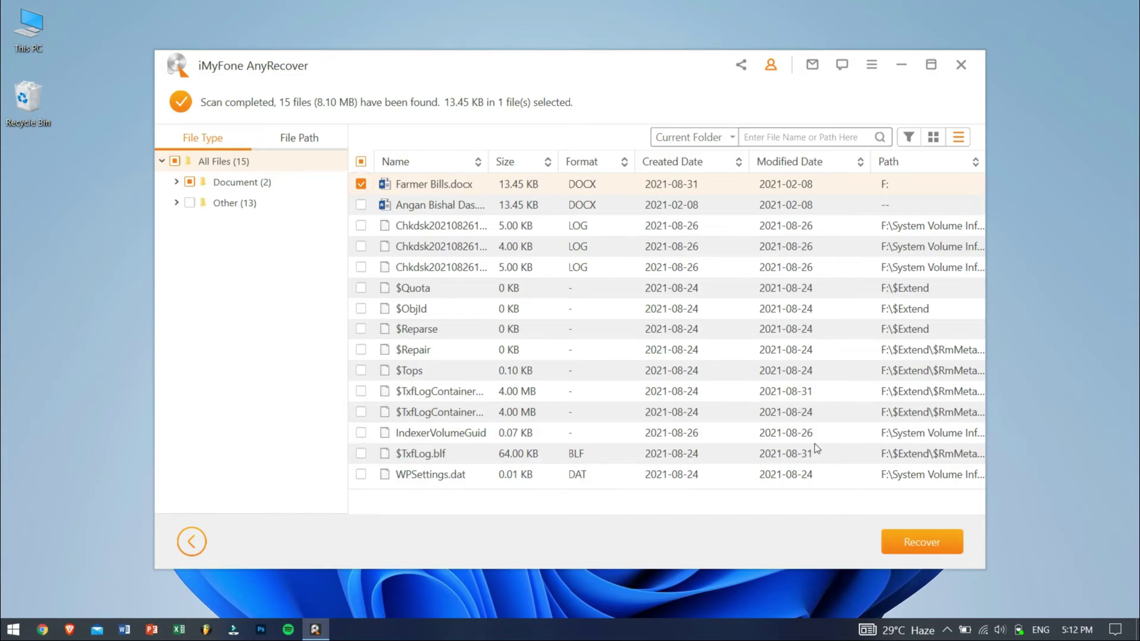
pyautogui.click(934, 544)
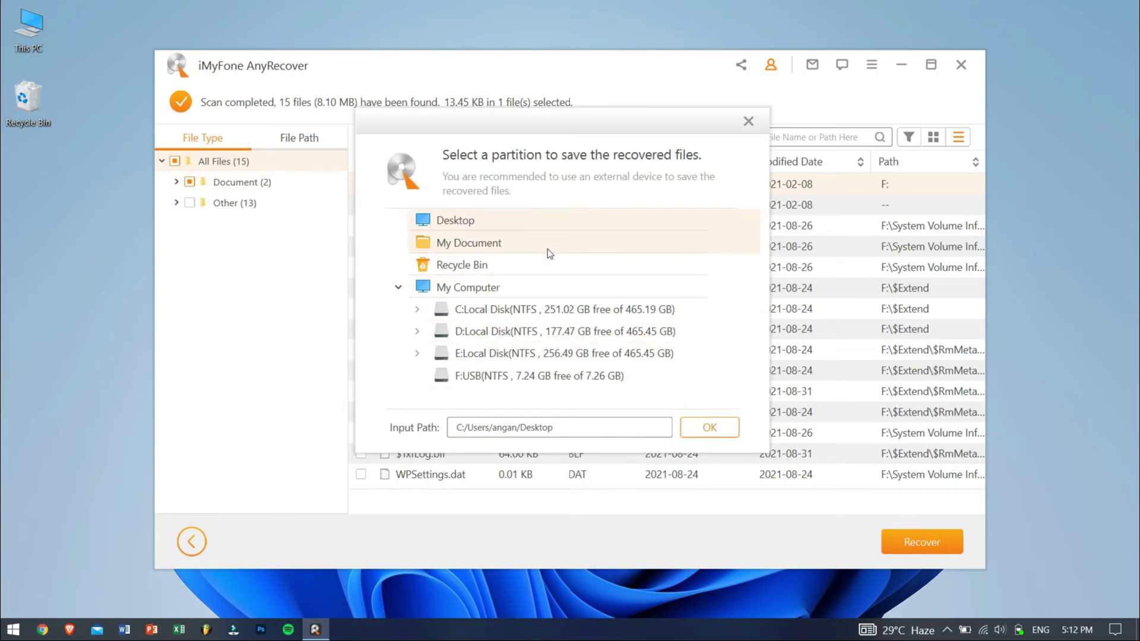
pyautogui.click(531, 222)
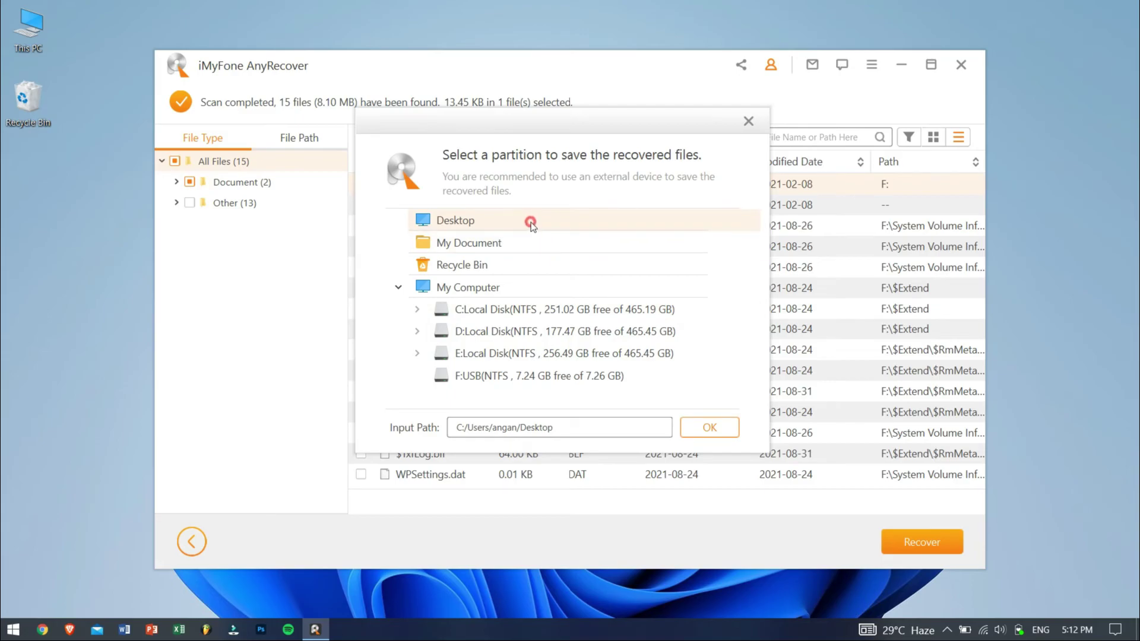
pyautogui.click(709, 427)
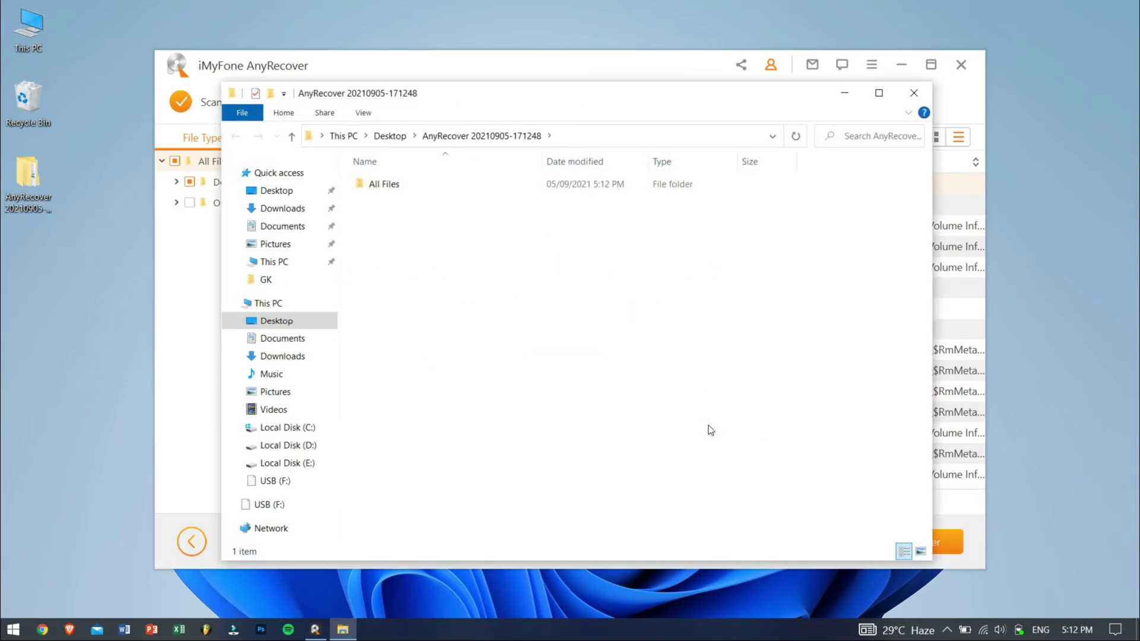
# Step: Open the recovered Farmer Bills.docx in Word via All Files > Document > DOCX
pyautogui.moveTo(525, 93); pyautogui.dragTo(554, 97)
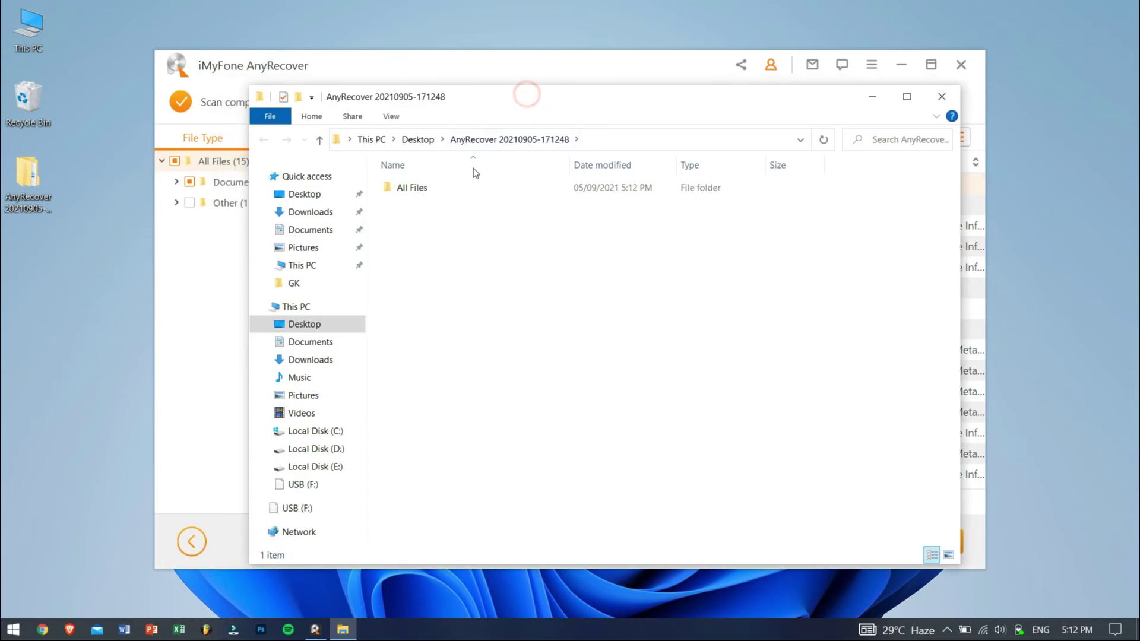
pyautogui.click(419, 189)
pyautogui.doubleClick(419, 189)
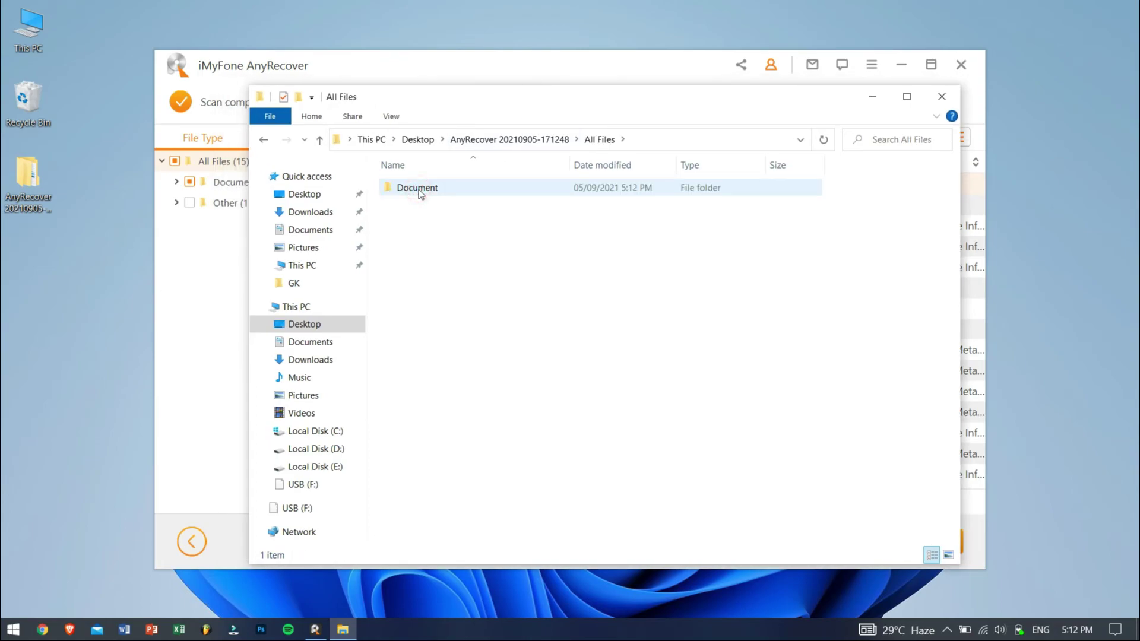
pyautogui.doubleClick(418, 189)
pyautogui.doubleClick(419, 189)
pyautogui.doubleClick(418, 189)
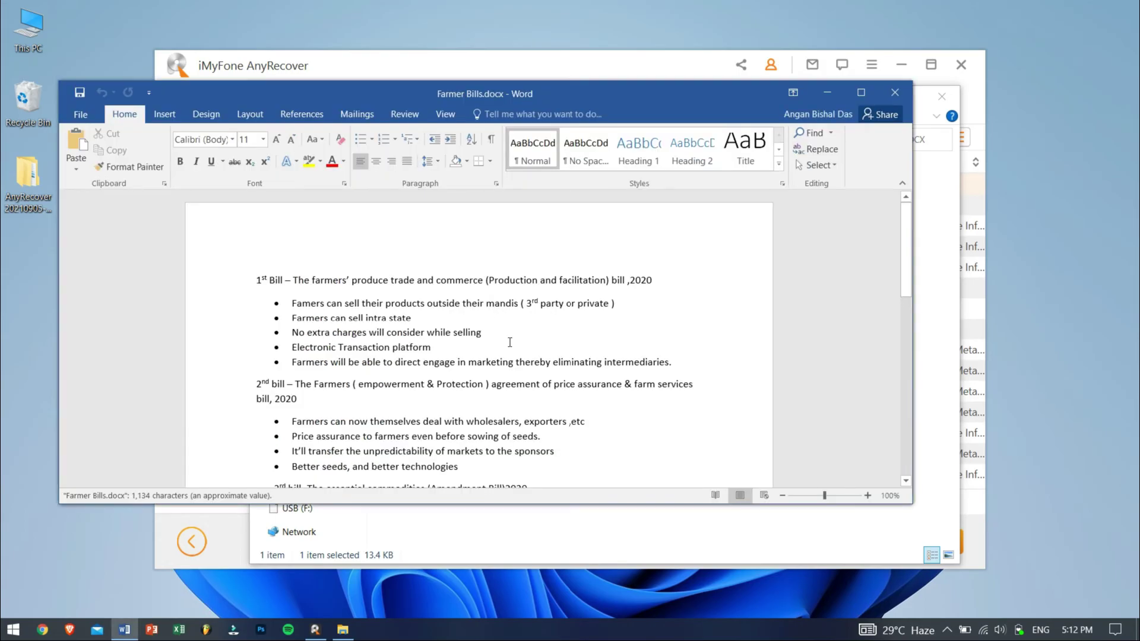
# Step: Scroll through the recovered Farmer Bills document, then close Word
pyautogui.scroll(-5, 510, 342)
pyautogui.scroll(-7, 509, 342)
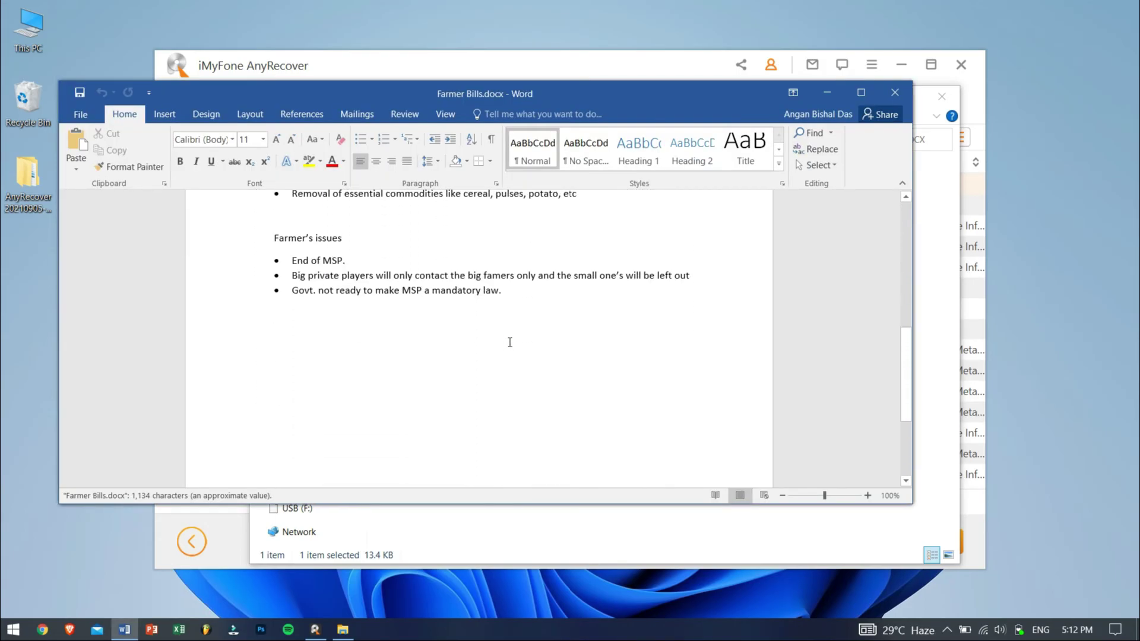
pyautogui.scroll(7, 510, 342)
pyautogui.scroll(5, 509, 343)
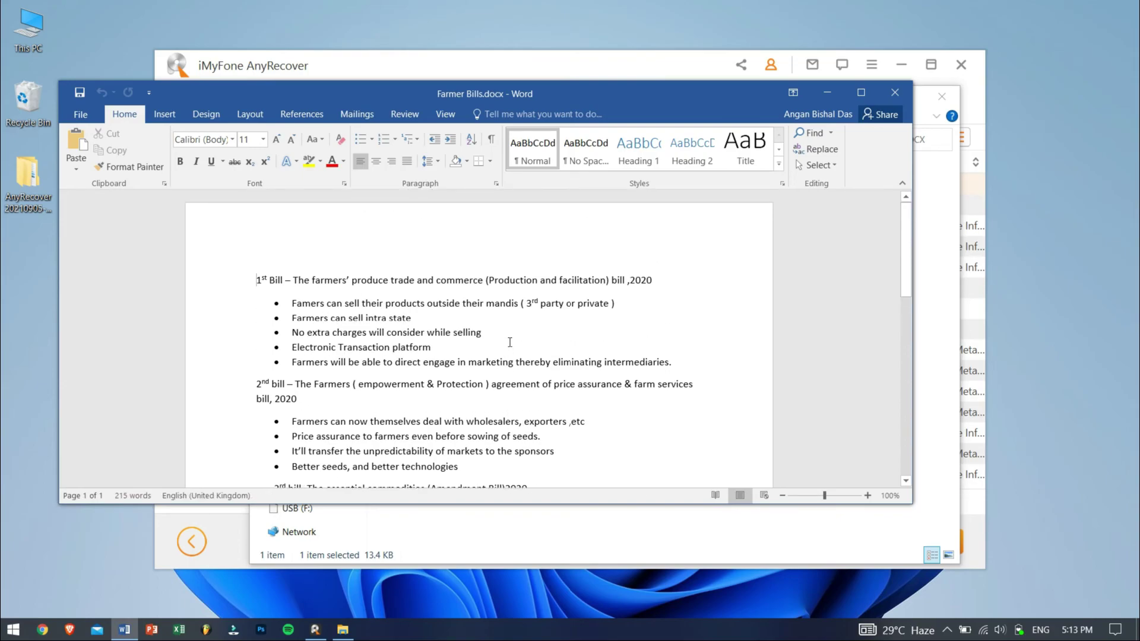
pyautogui.click(895, 93)
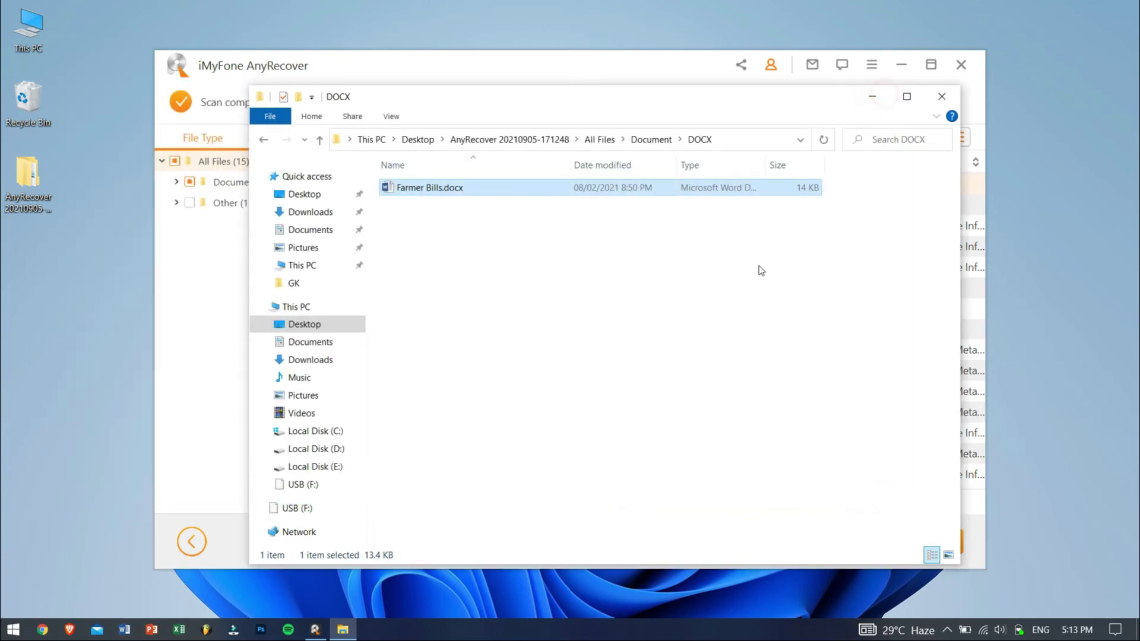
# Step: Close the DOCX folder window and dismiss AnyRecover's 'Files recovery completed' message
pyautogui.click(940, 97)
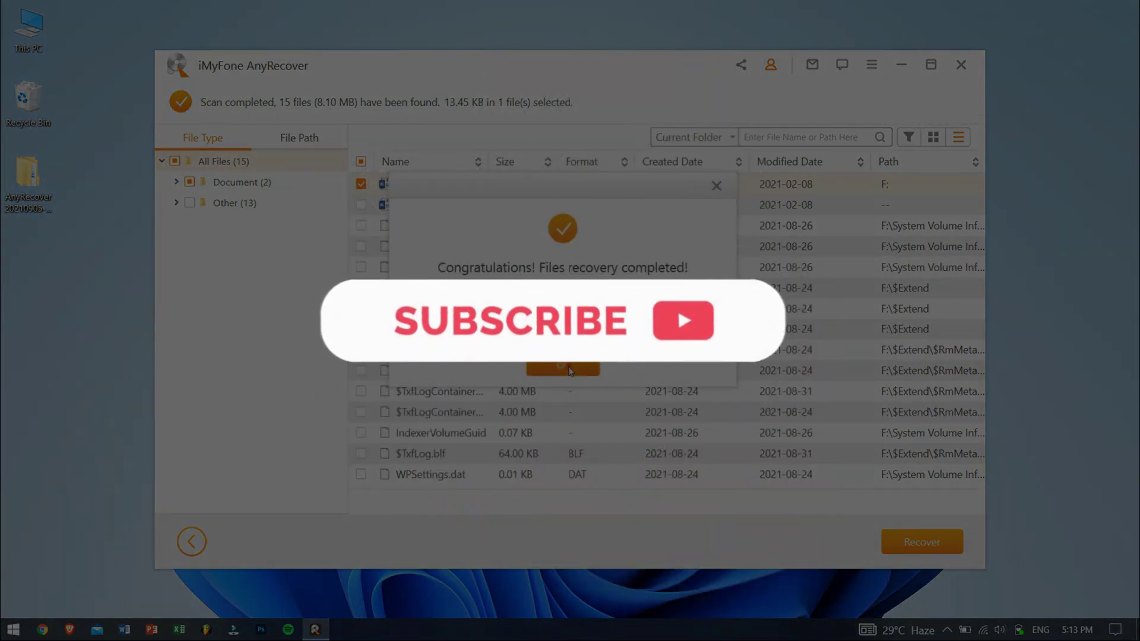
pyautogui.click(568, 369)
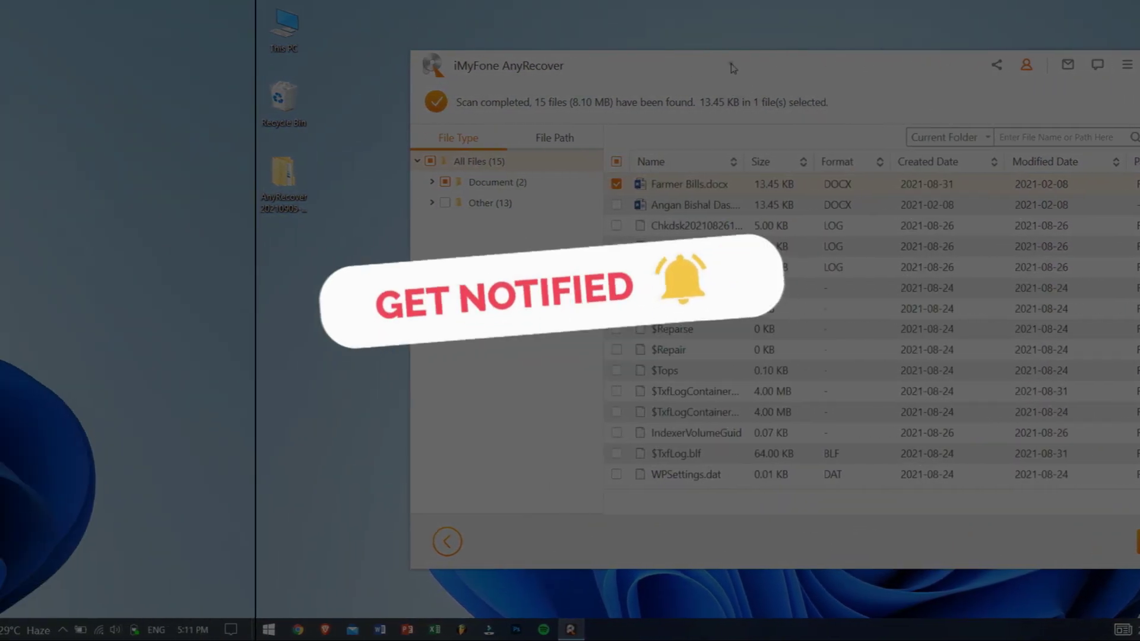